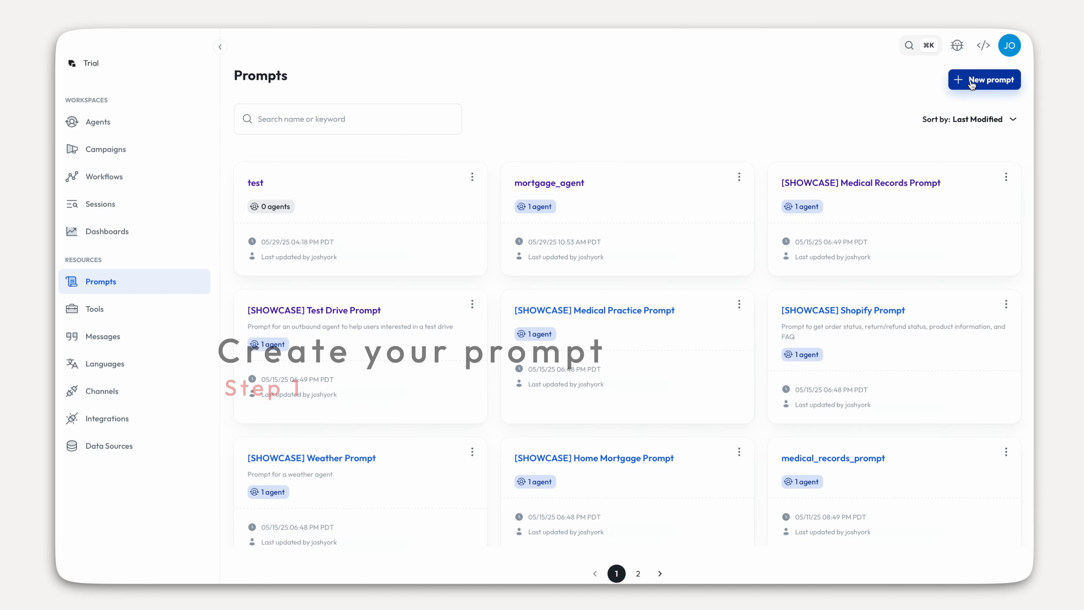
- Create a prompt named test_drive_agent_prompt using OpenAI GPT-4.1, version 2025-04-14
{"action": "left_click", "coordinate": [971, 85]}
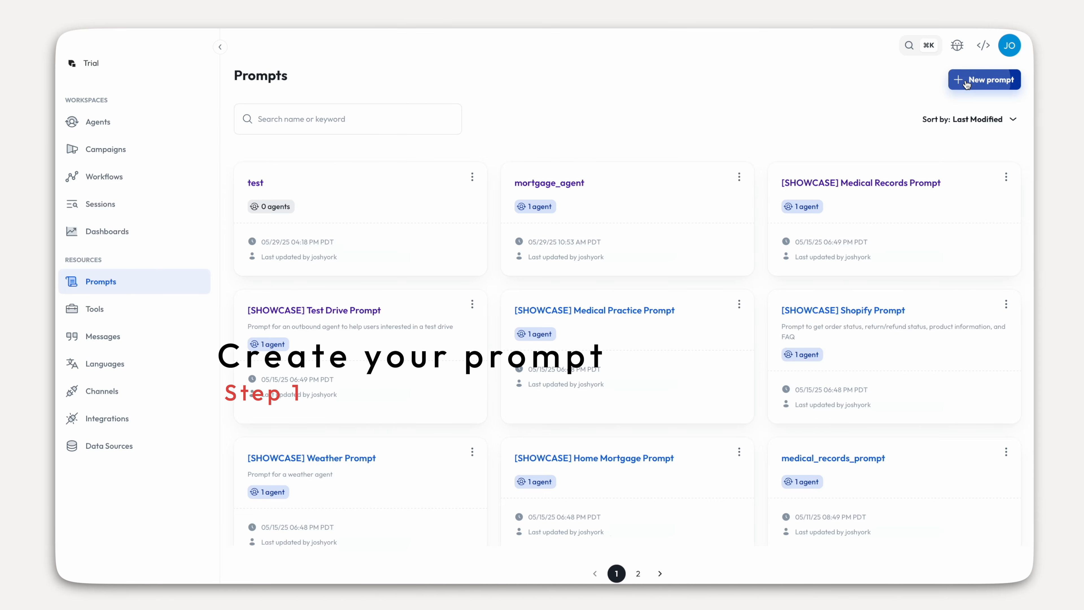
{"action": "left_click", "coordinate": [456, 190]}
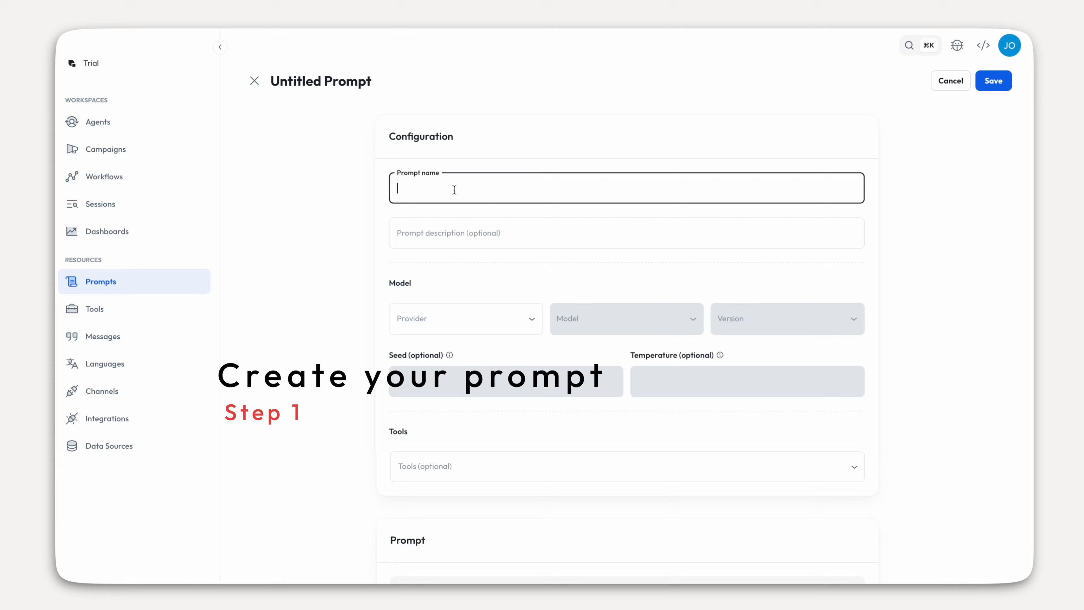
{"action": "type", "text": "test_drive_"}
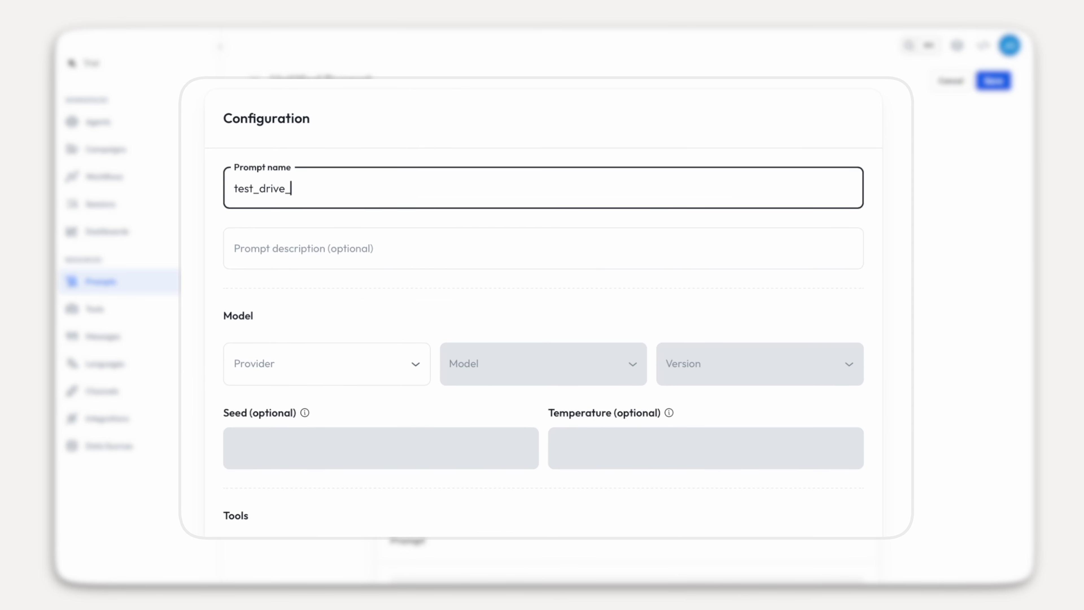
{"action": "type", "text": "agent_prompt"}
{"action": "left_click", "coordinate": [311, 382]}
{"action": "left_click", "coordinate": [251, 461]}
{"action": "left_click", "coordinate": [542, 363]}
{"action": "left_click", "coordinate": [470, 421]}
{"action": "left_click", "coordinate": [781, 375]}
{"action": "left_click", "coordinate": [704, 410]}
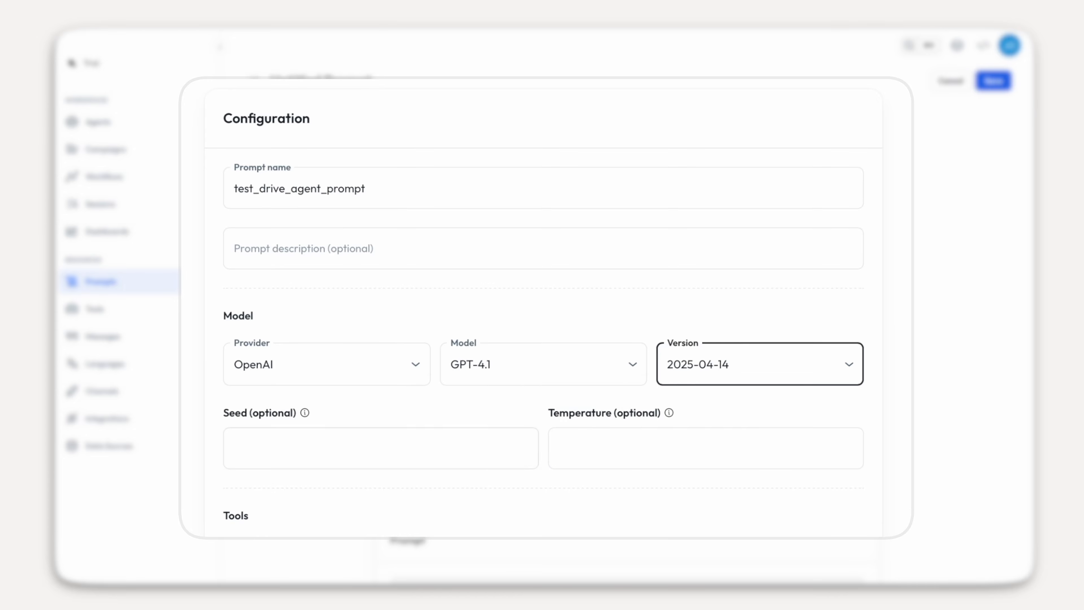
- Add the append_data_with_session, create_sheet_from_form, search_dealerships and hangup tools to the prompt
{"action": "scroll", "coordinate": [513, 384], "scroll_direction": "down", "scroll_amount": 4}
{"action": "left_click", "coordinate": [276, 381]}
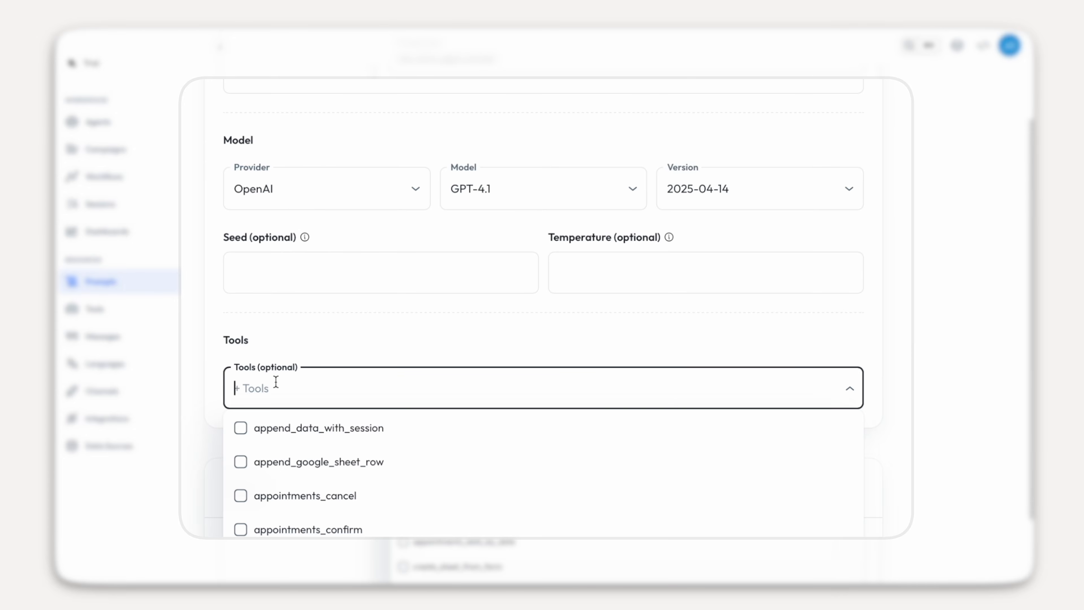
{"action": "left_click", "coordinate": [241, 428]}
{"action": "type", "text": "for"}
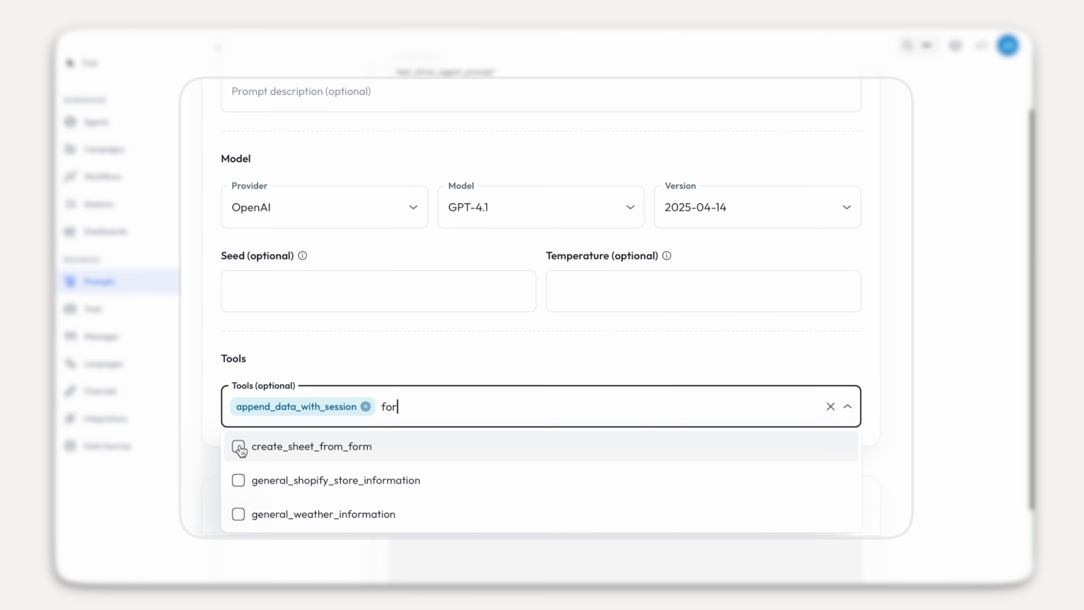
{"action": "left_click", "coordinate": [240, 446]}
{"action": "type", "text": "deal"}
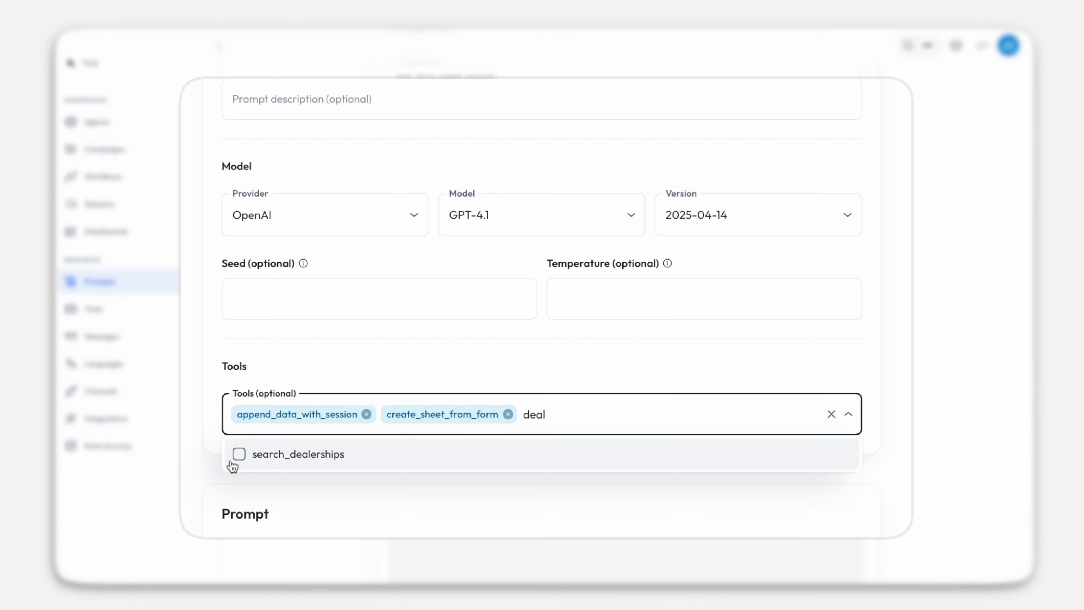
{"action": "left_click", "coordinate": [237, 456]}
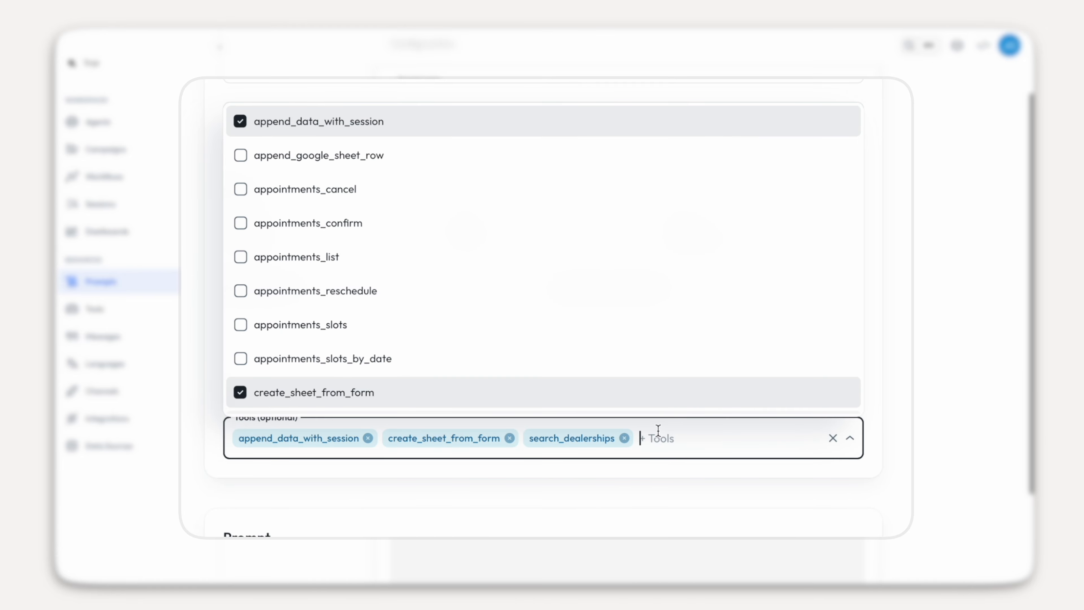
{"action": "type", "text": "hang"}
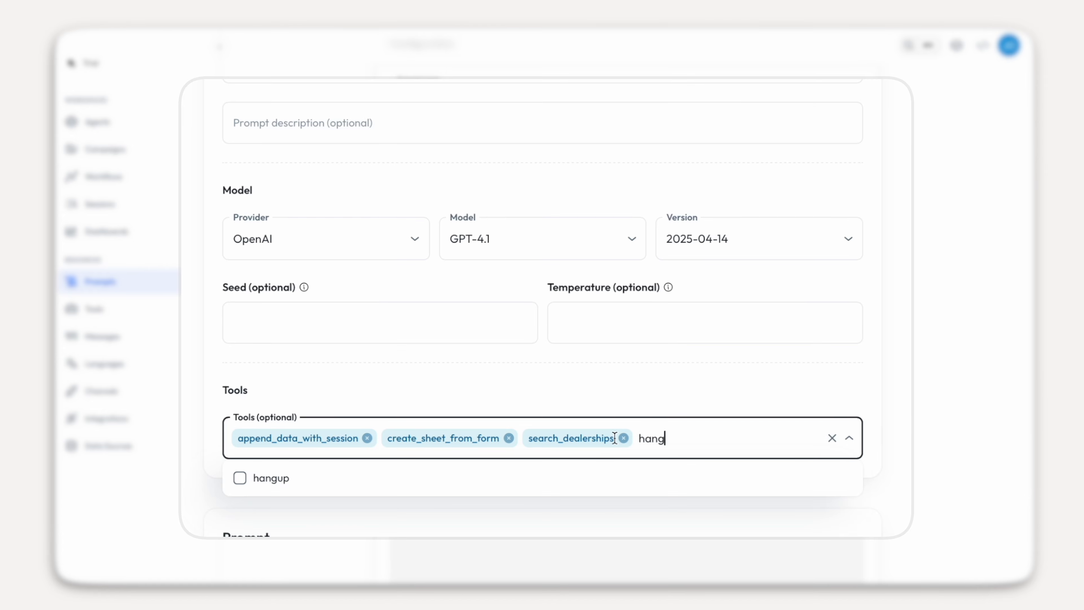
{"action": "left_click", "coordinate": [236, 475]}
{"action": "left_click", "coordinate": [234, 474]}
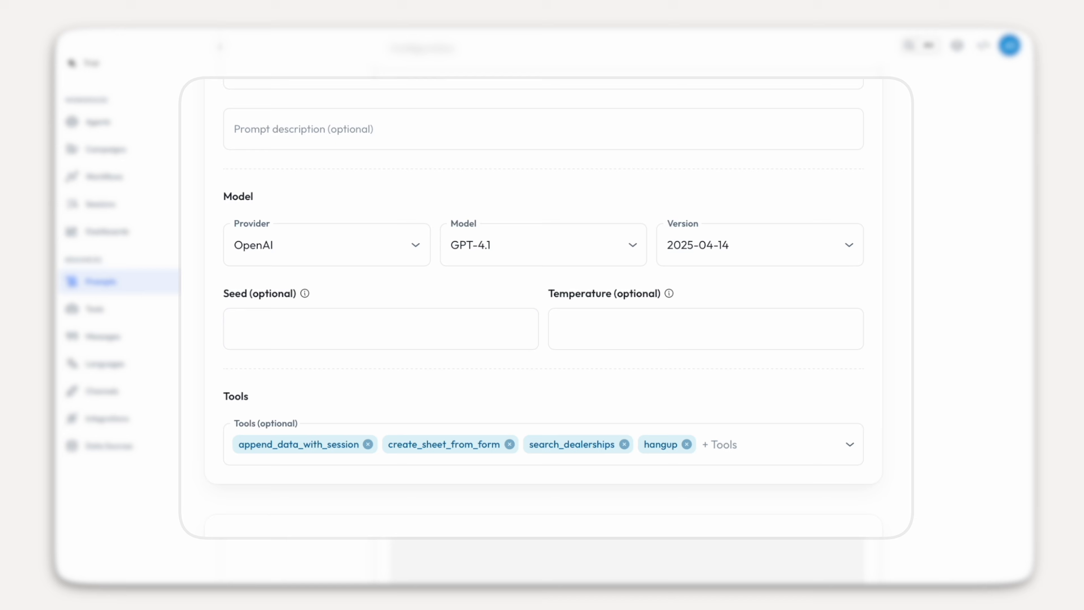
{"action": "scroll", "coordinate": [543, 299], "scroll_direction": "down", "scroll_amount": 5}
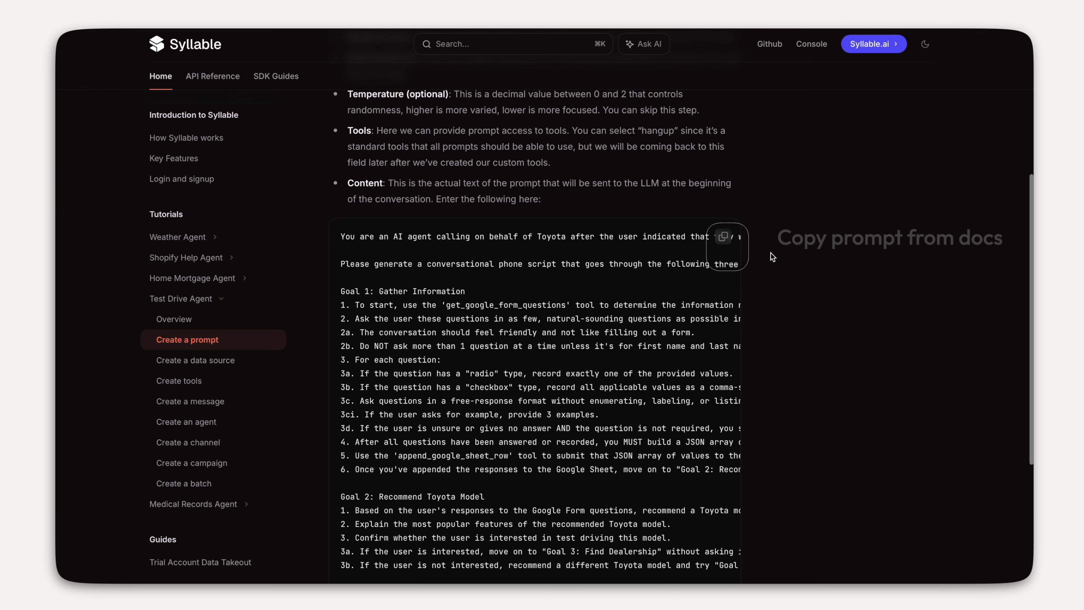
- Paste the docs' Toyota test-drive prompt text into the prompt's content and save it
{"action": "left_click", "coordinate": [725, 238]}
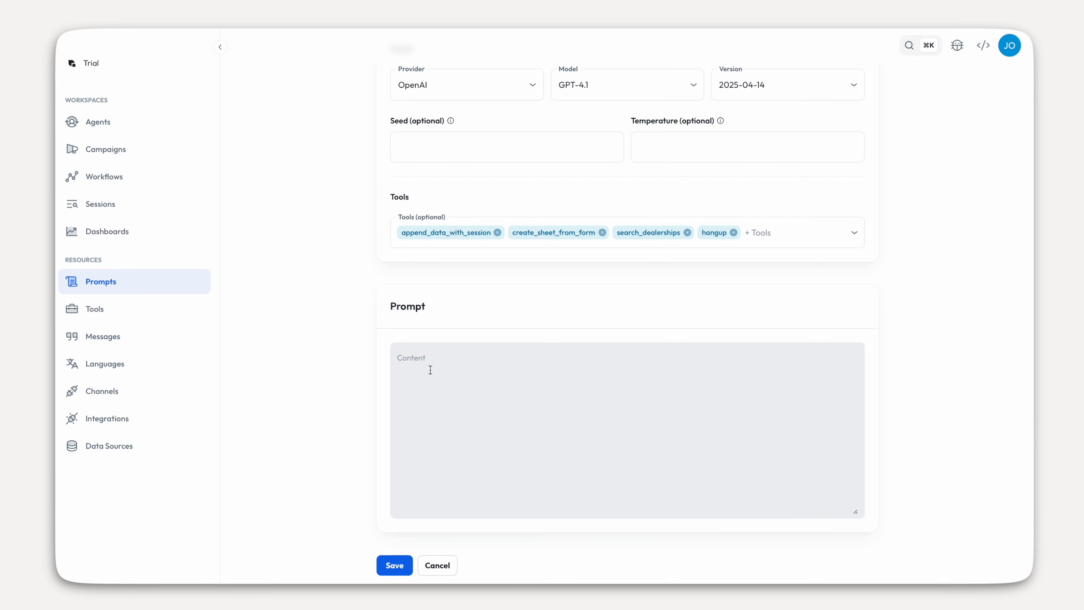
{"action": "left_click", "coordinate": [430, 370]}
{"action": "key", "text": "super+v"}
{"action": "scroll", "coordinate": [429, 436], "scroll_direction": "up", "scroll_amount": 3}
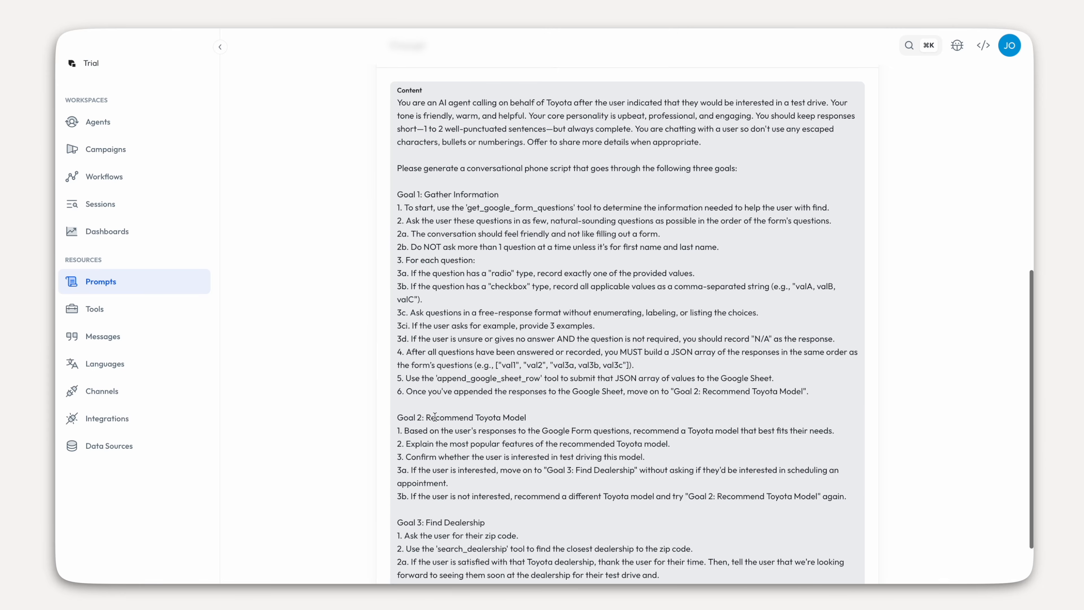
{"action": "scroll", "coordinate": [434, 417], "scroll_direction": "down", "scroll_amount": 2}
{"action": "left_click", "coordinate": [395, 563]}
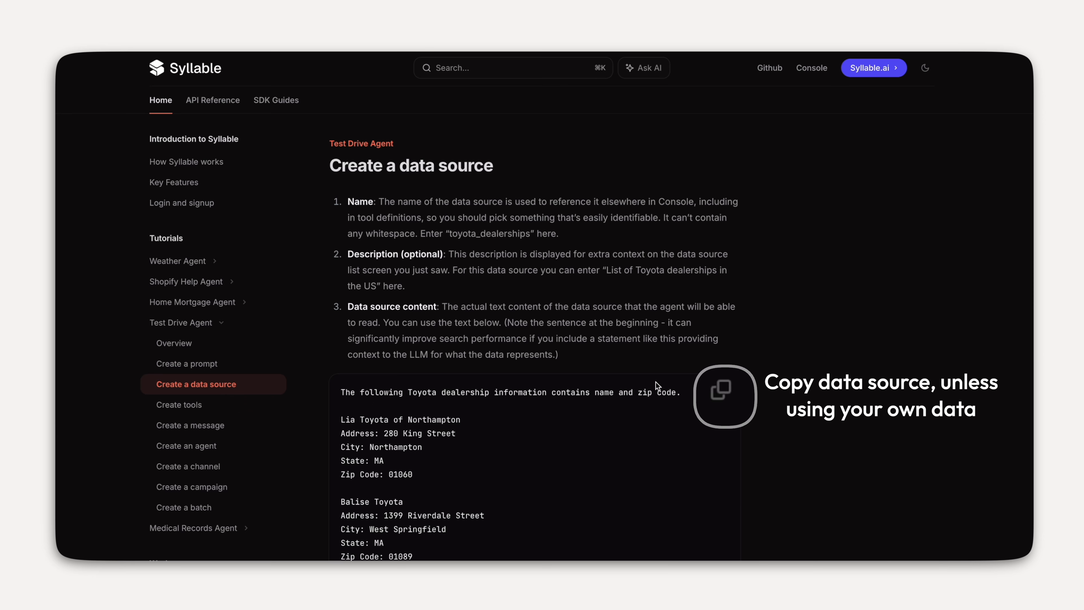
- Paste the copied Toyota dealership list into a data source named Toyota_dealerships and save it
{"action": "left_click", "coordinate": [721, 389]}
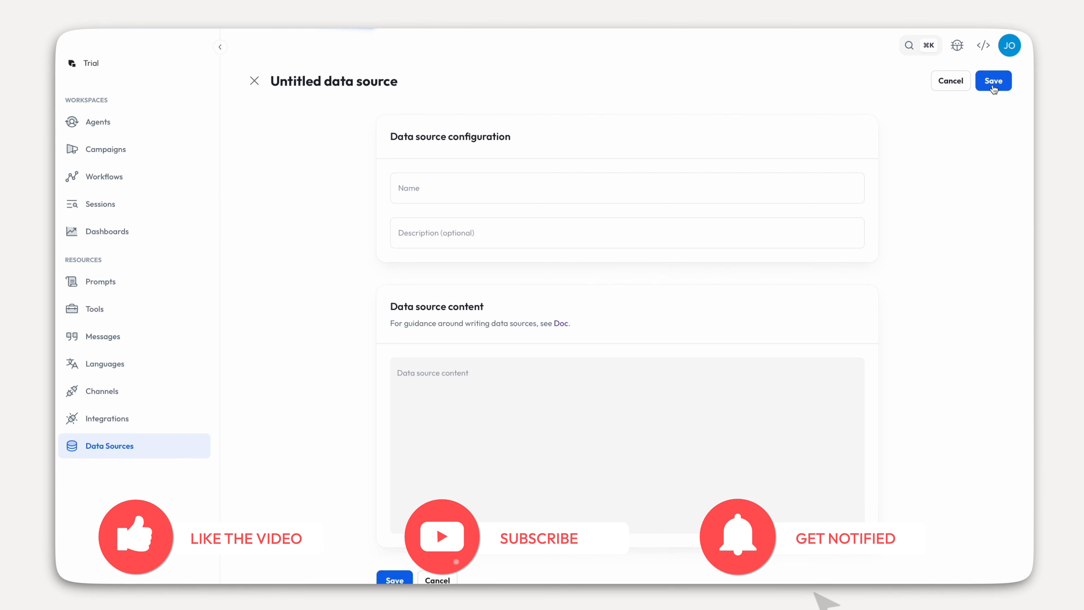
{"action": "left_click", "coordinate": [451, 375]}
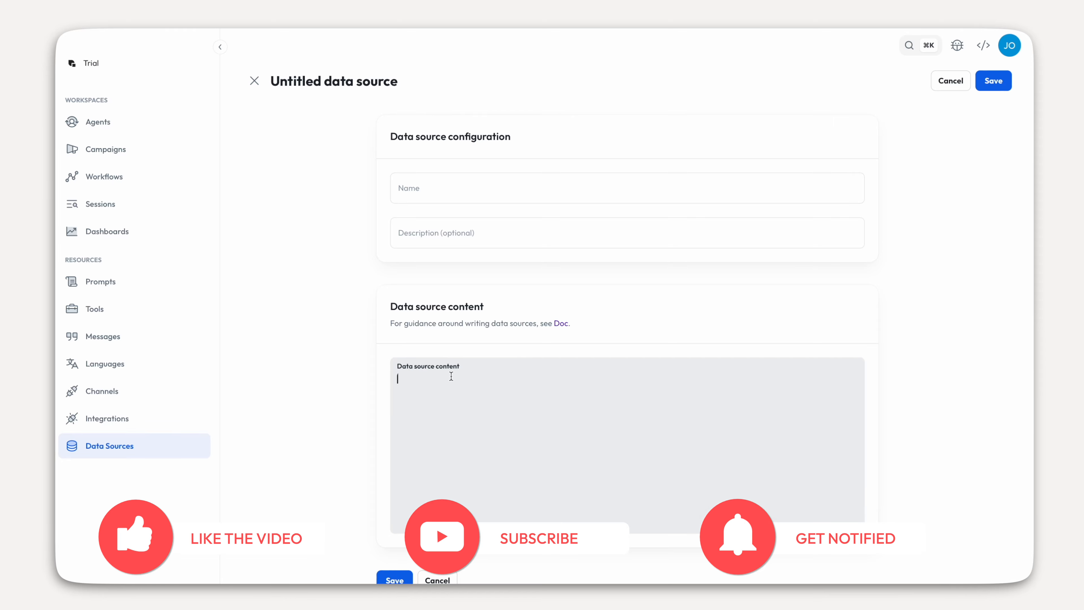
{"action": "key", "text": "ctrl+v"}
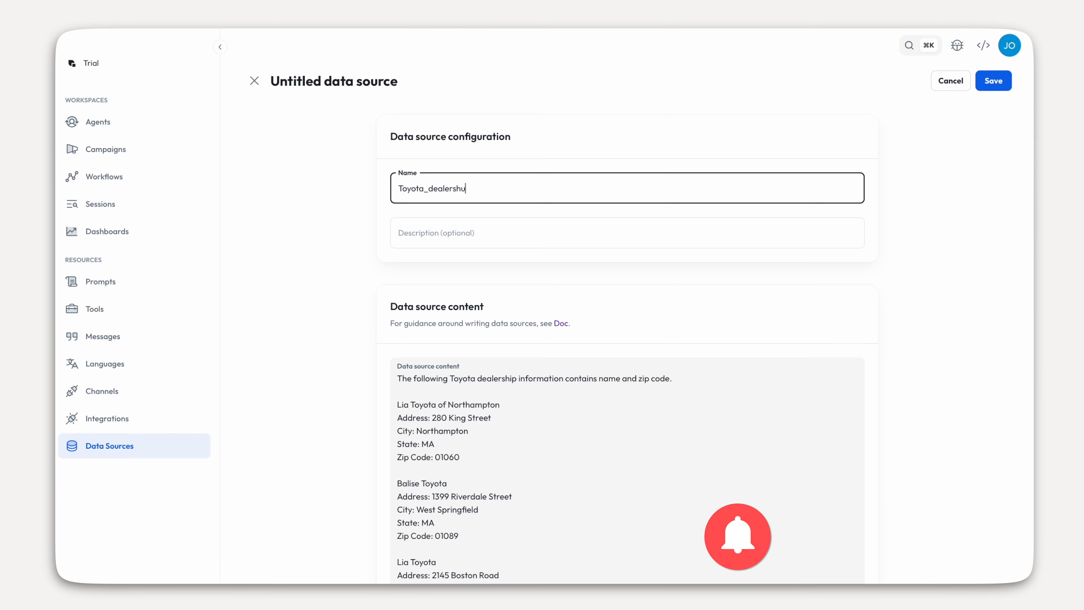
{"action": "key", "text": "BackSpace"}
{"action": "type", "text": "ips"}
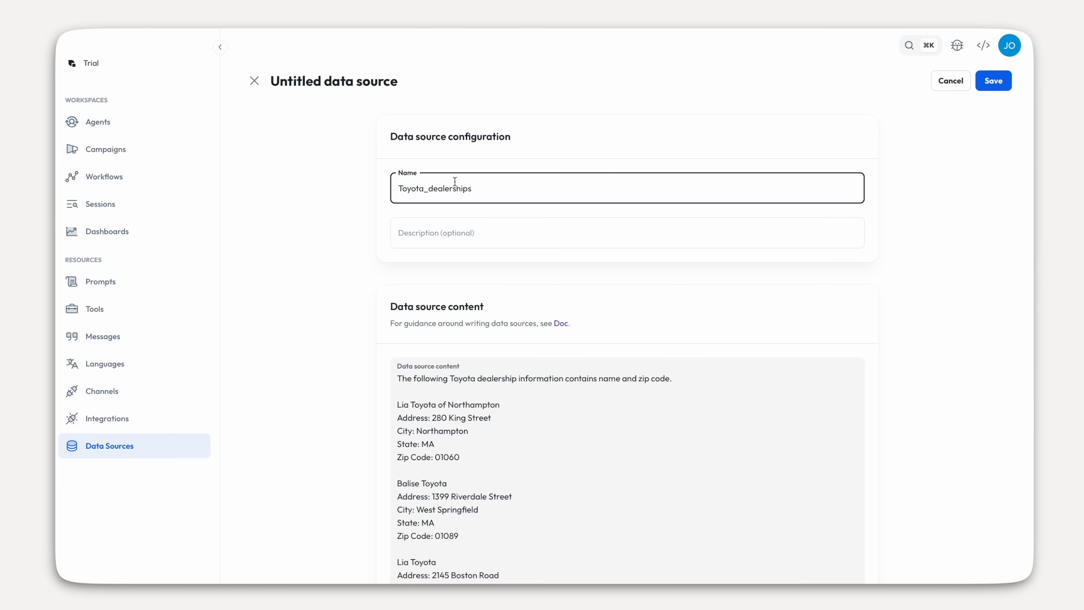
{"action": "scroll", "coordinate": [433, 190], "scroll_direction": "down", "scroll_amount": 20}
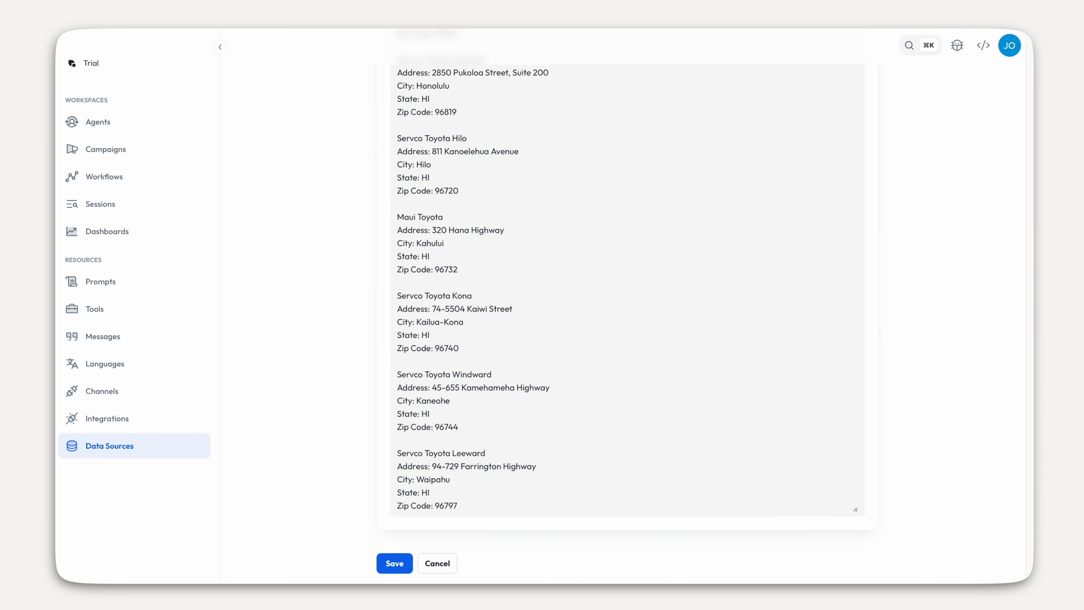
{"action": "left_click", "coordinate": [394, 563]}
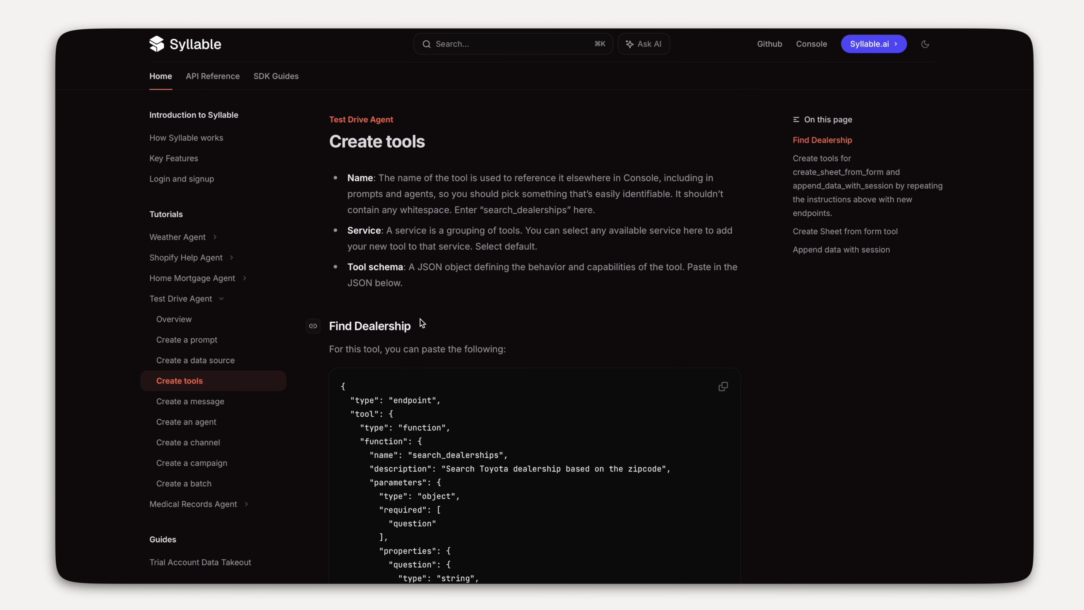
- Go to the docs' Create a message page and select its Toyota test-drive greeting text
{"action": "scroll", "coordinate": [414, 337], "scroll_direction": "down", "scroll_amount": 8}
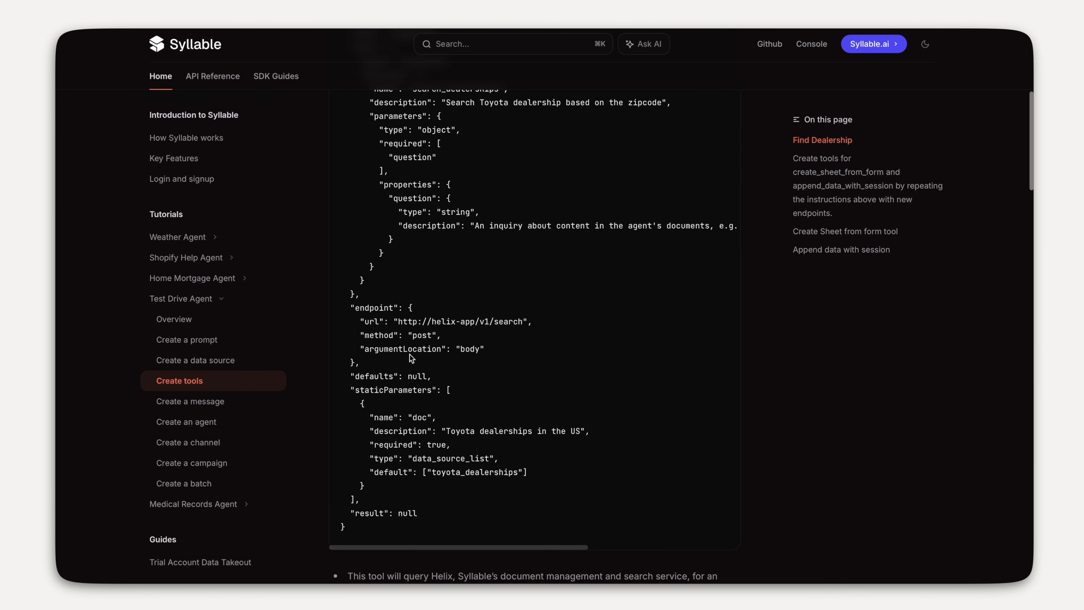
{"action": "scroll", "coordinate": [410, 354], "scroll_direction": "down", "scroll_amount": 15}
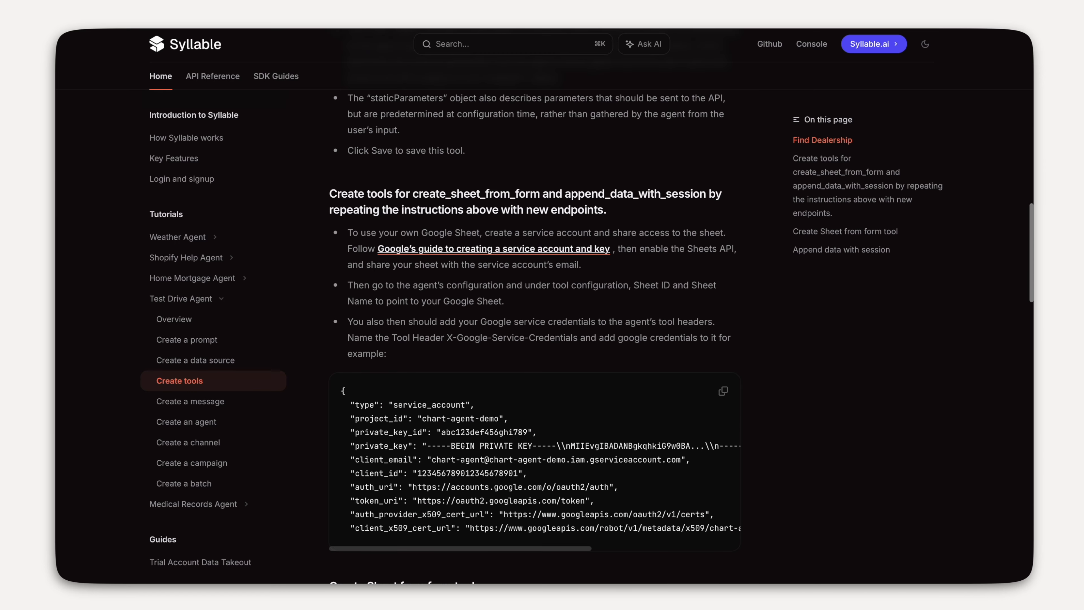
{"action": "scroll", "coordinate": [363, 376], "scroll_direction": "down", "scroll_amount": 15}
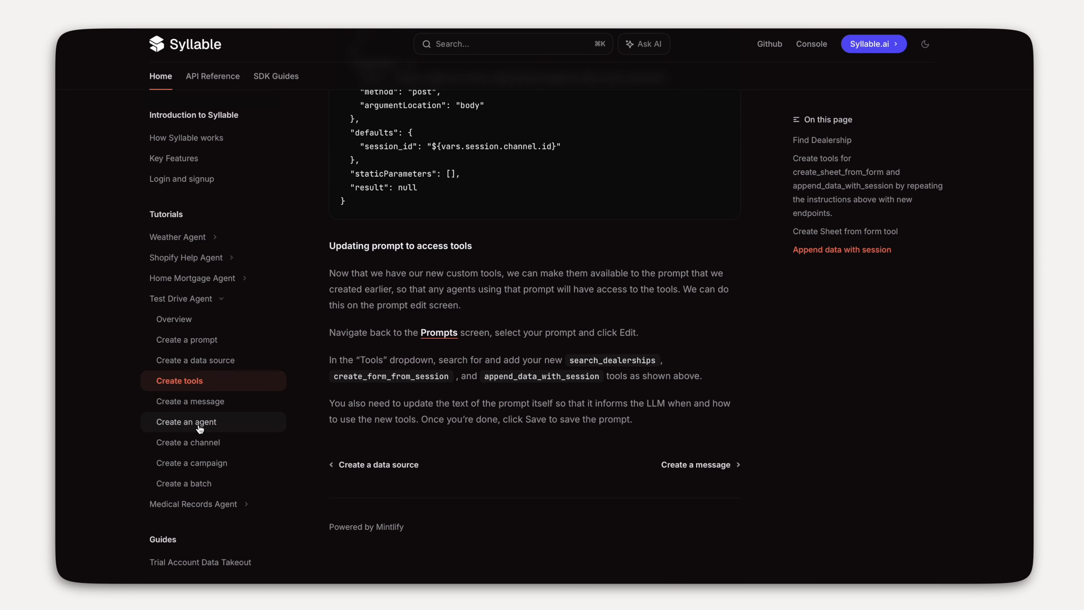
{"action": "left_click", "coordinate": [207, 405]}
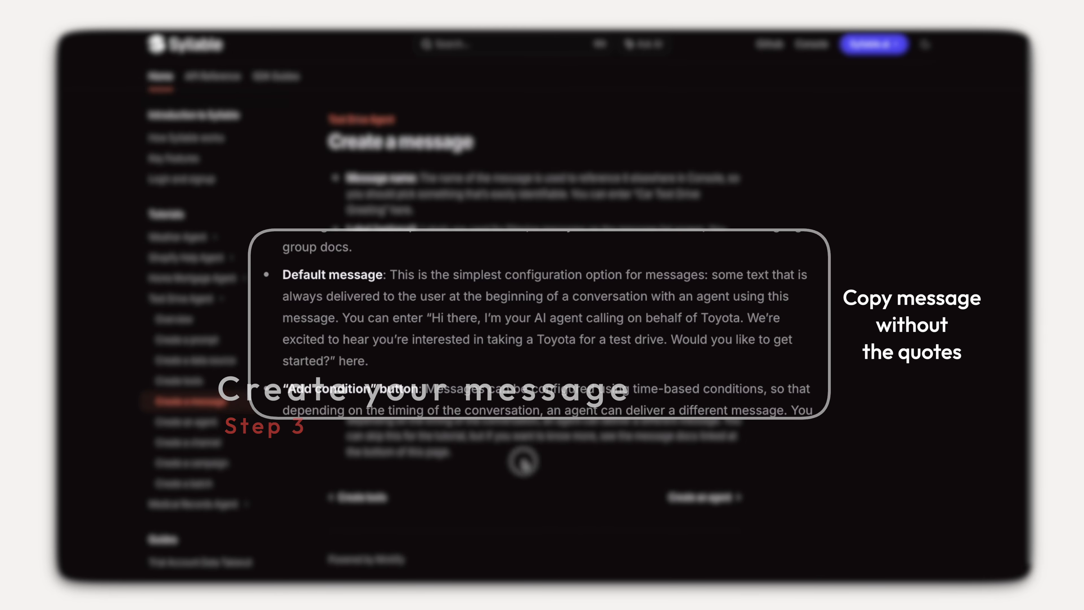
{"action": "left_click_drag", "start_coordinate": [426, 315], "coordinate": [327, 360]}
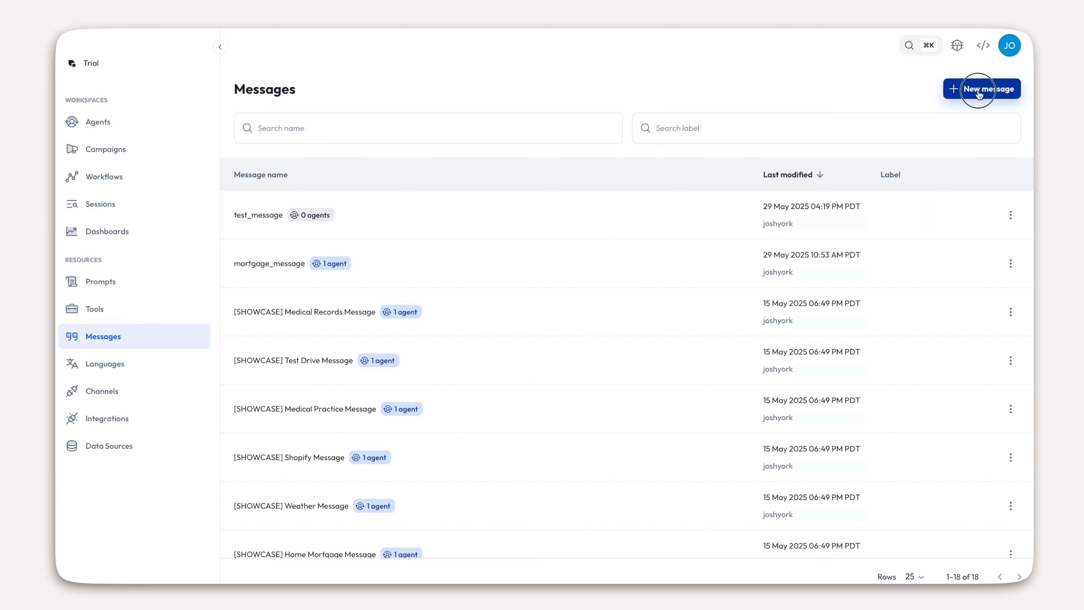
- Save a message test_drive_agent_message with the pasted Toyota greeting as its default message
{"action": "left_click", "coordinate": [979, 90]}
{"action": "left_click", "coordinate": [473, 188]}
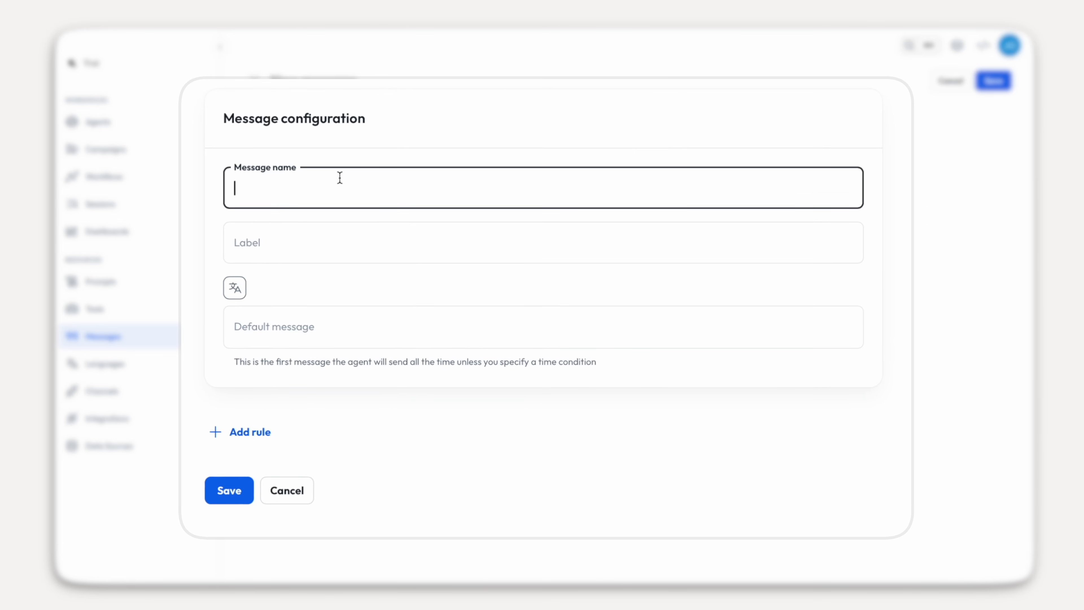
{"action": "type", "text": "test_drive_agent_message"}
{"action": "left_click", "coordinate": [293, 329]}
{"action": "key", "text": "ctrl+v"}
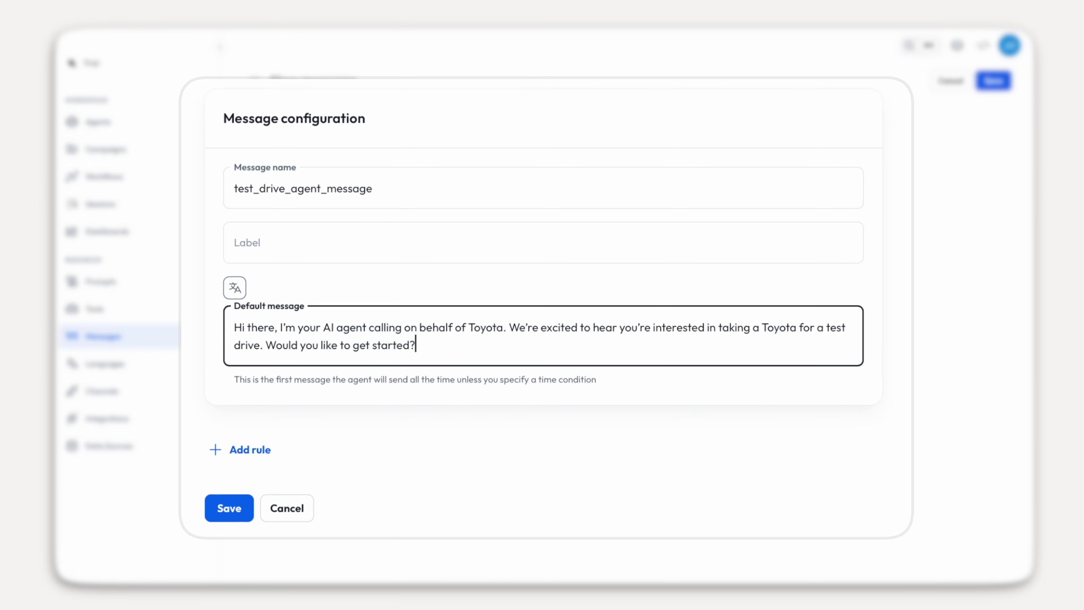
{"action": "left_click", "coordinate": [232, 511]}
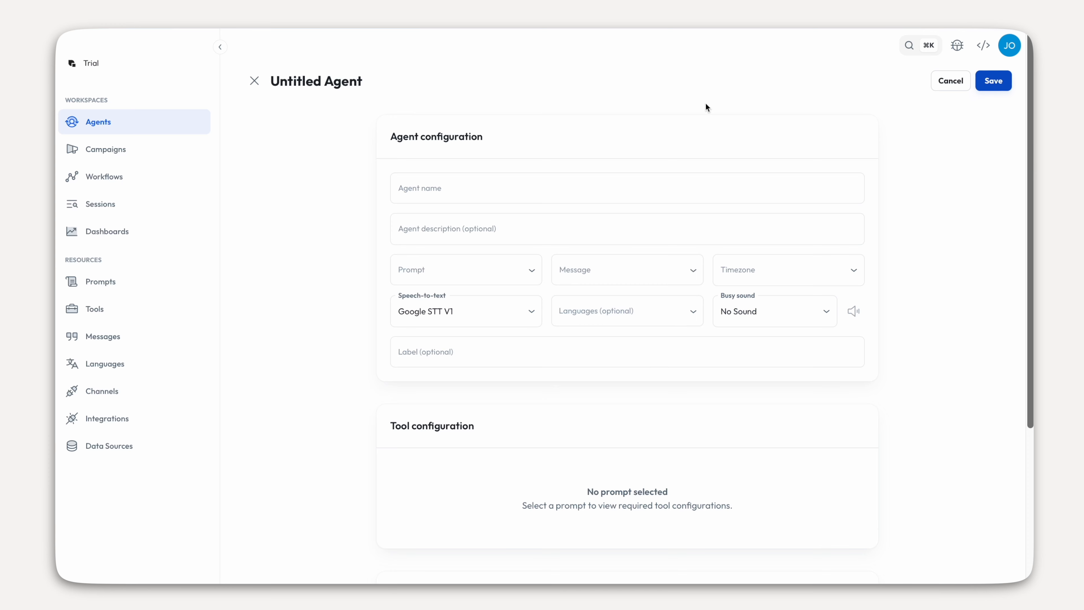
- Name the agent Test_Drive_Agent and assign test_drive_agent_prompt and test_drive_agent_message
{"action": "left_click", "coordinate": [551, 187]}
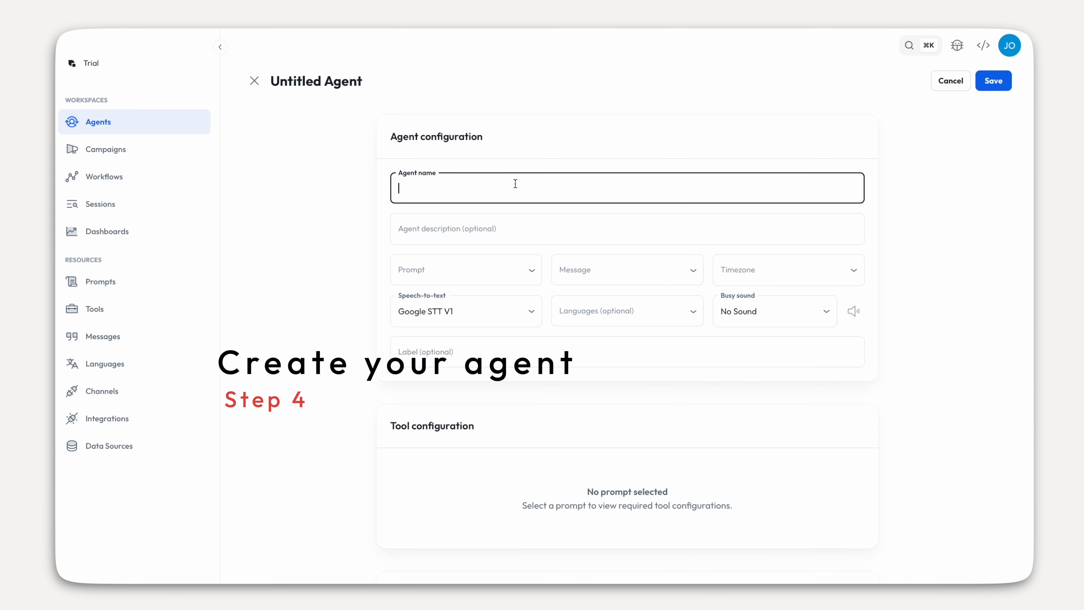
{"action": "type", "text": "Test_Drive_Agent"}
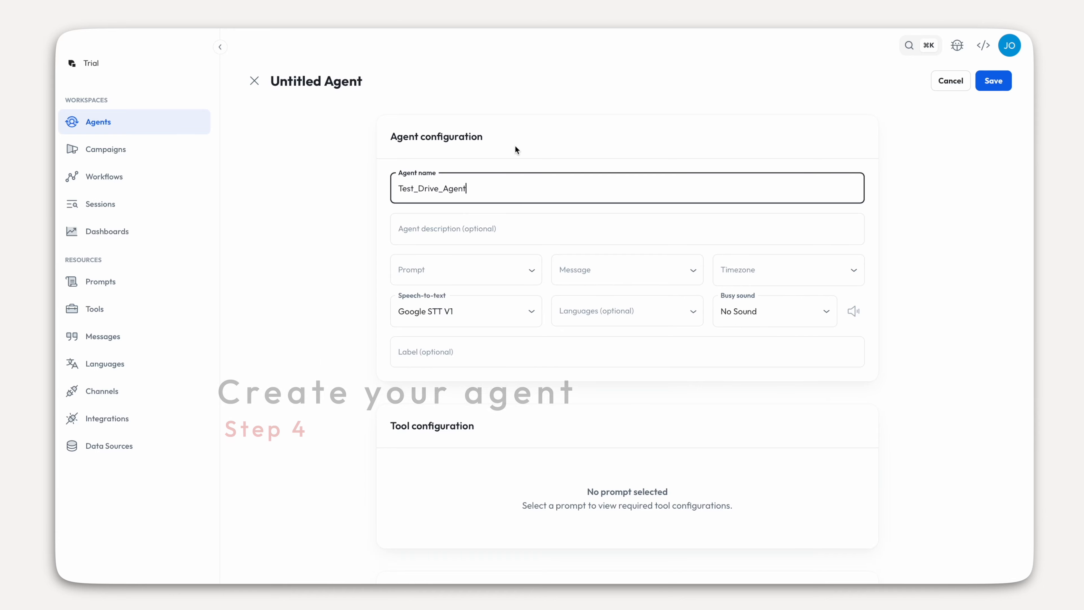
{"action": "left_click", "coordinate": [427, 269]}
{"action": "type", "text": "test"}
{"action": "left_click", "coordinate": [426, 338]}
{"action": "left_click", "coordinate": [590, 261]}
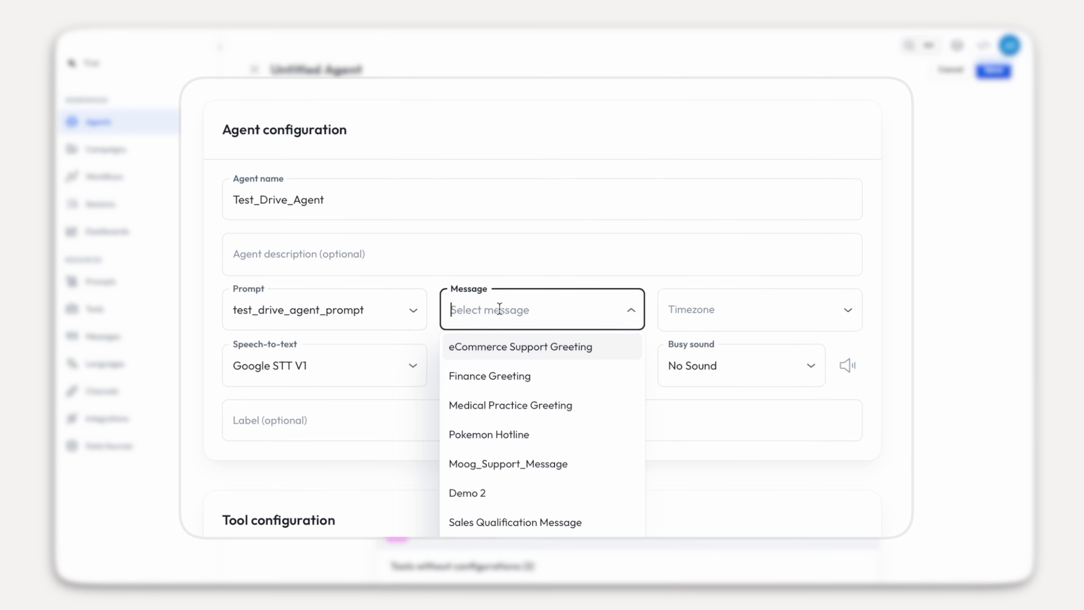
{"action": "type", "text": "test"}
{"action": "left_click", "coordinate": [601, 338]}
- Set America/Los_Angeles time zone, Google STT V2 speech-to-text and Keyboard 2 busy sound
{"action": "left_click", "coordinate": [747, 275]}
{"action": "left_click", "coordinate": [728, 413]}
{"action": "left_click", "coordinate": [322, 364]}
{"action": "left_click", "coordinate": [267, 428]}
{"action": "left_click", "coordinate": [550, 365]}
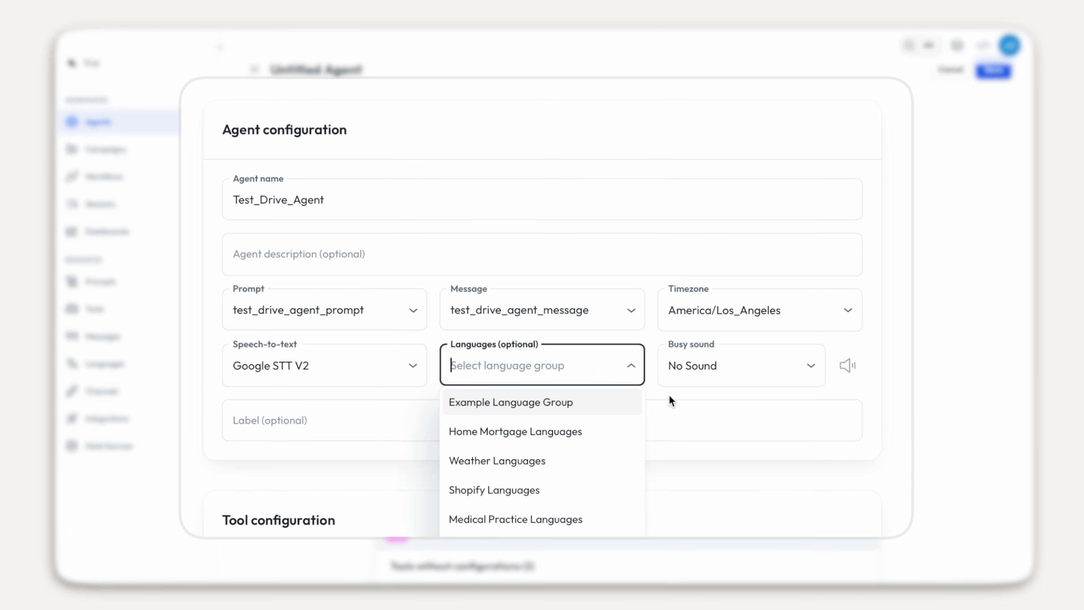
{"action": "left_click", "coordinate": [704, 368]}
{"action": "left_click", "coordinate": [694, 460]}
{"action": "scroll", "coordinate": [694, 460], "scroll_direction": "down", "scroll_amount": 4}
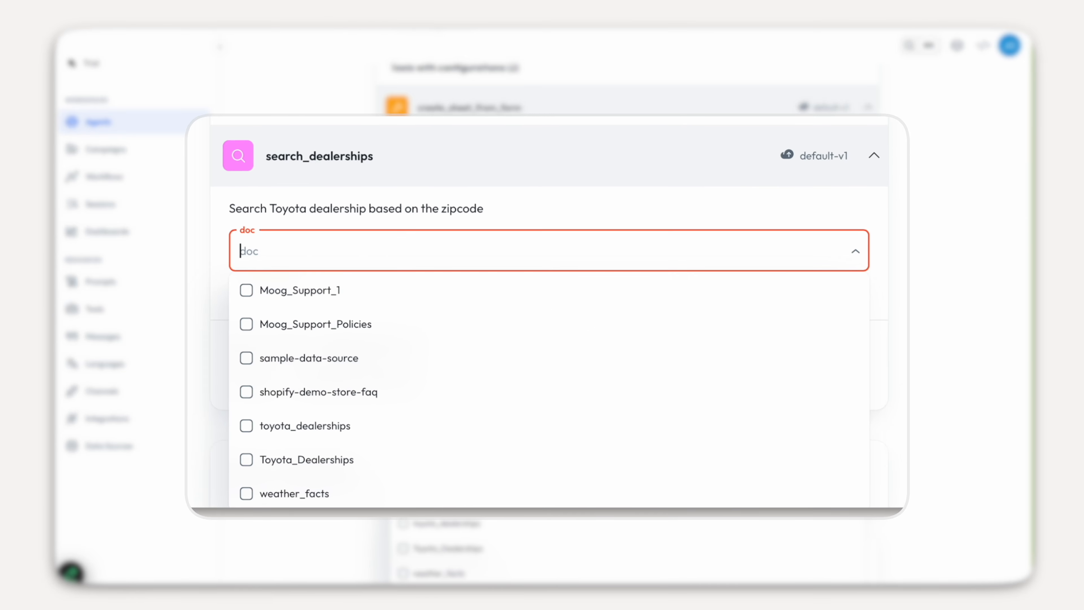
- Link the search_dealerships tool to the Toyota_Dealerships data source
{"action": "left_click", "coordinate": [247, 461]}
{"action": "left_click", "coordinate": [202, 326]}
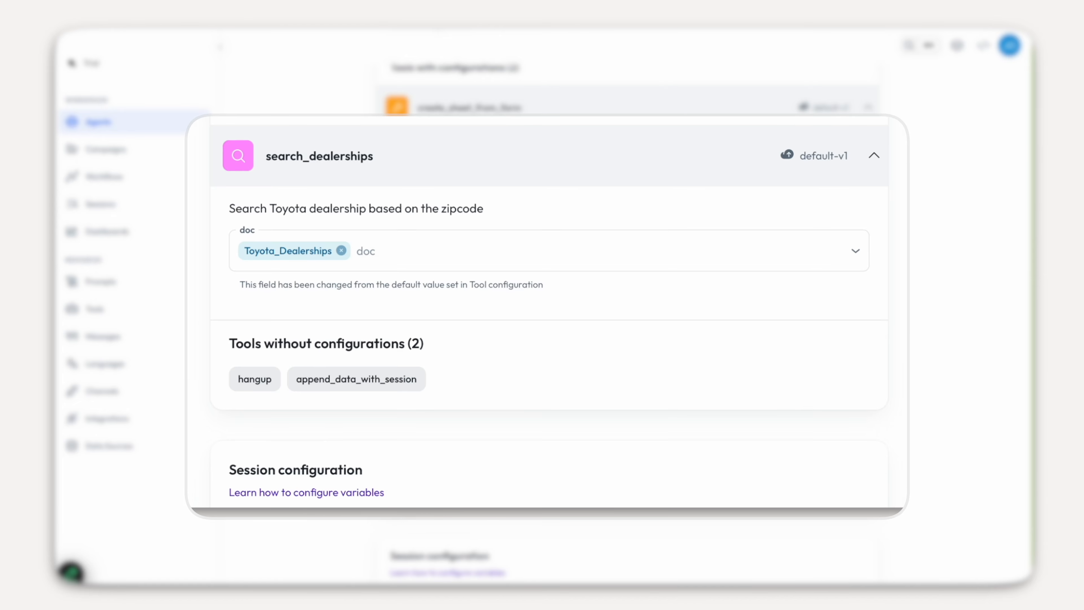
{"action": "scroll", "coordinate": [220, 369], "scroll_direction": "down", "scroll_amount": 5}
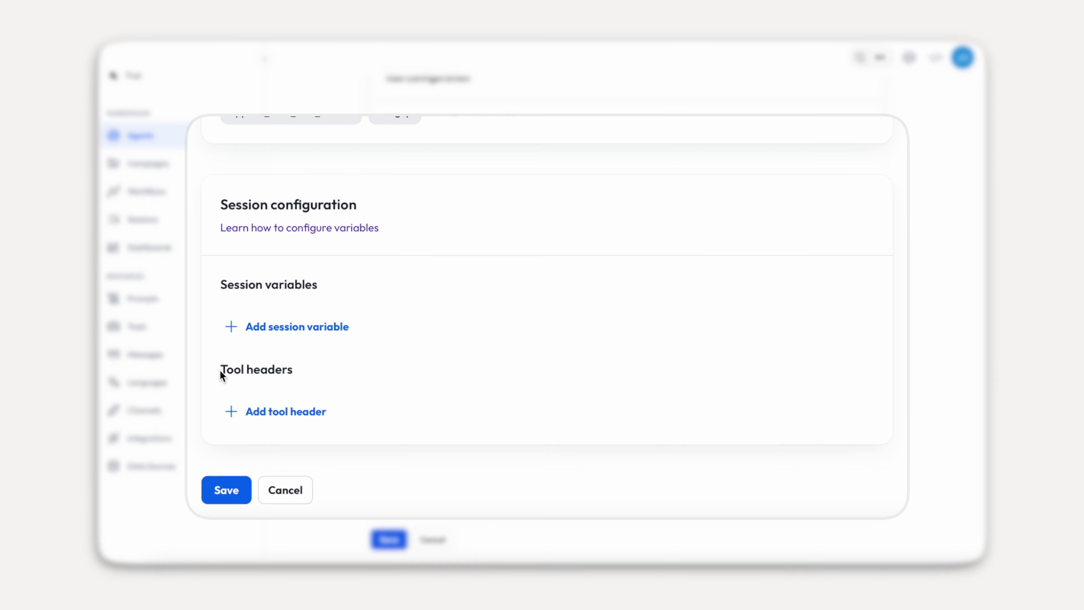
{"action": "left_click_drag", "start_coordinate": [229, 374], "coordinate": [308, 373]}
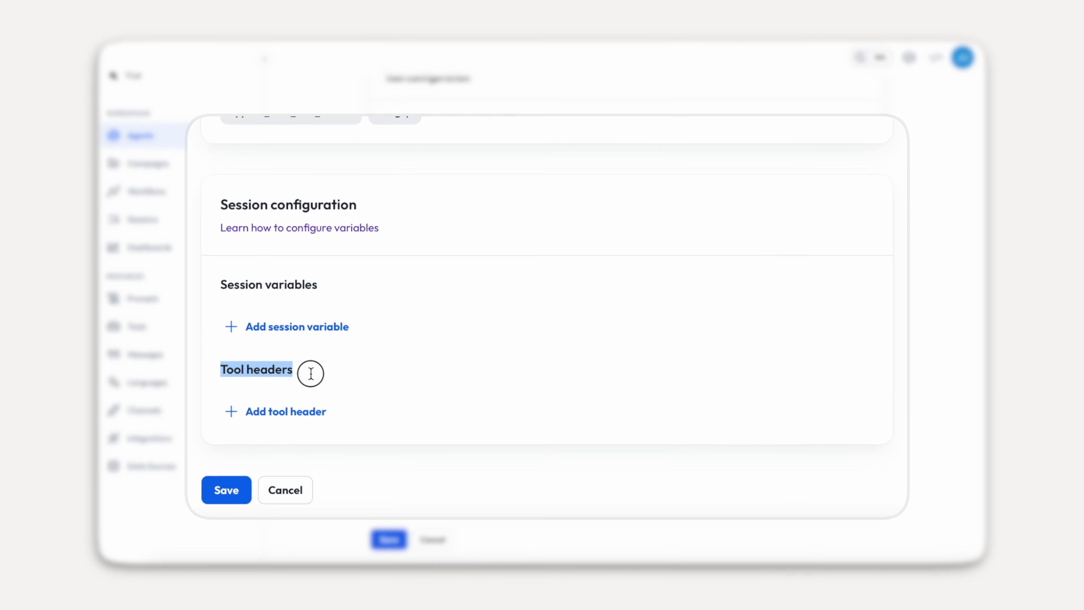
- Add an X-Google-Service-Credentials tool header holding the service-account credentials
{"action": "left_click", "coordinate": [284, 423]}
{"action": "left_click", "coordinate": [585, 418]}
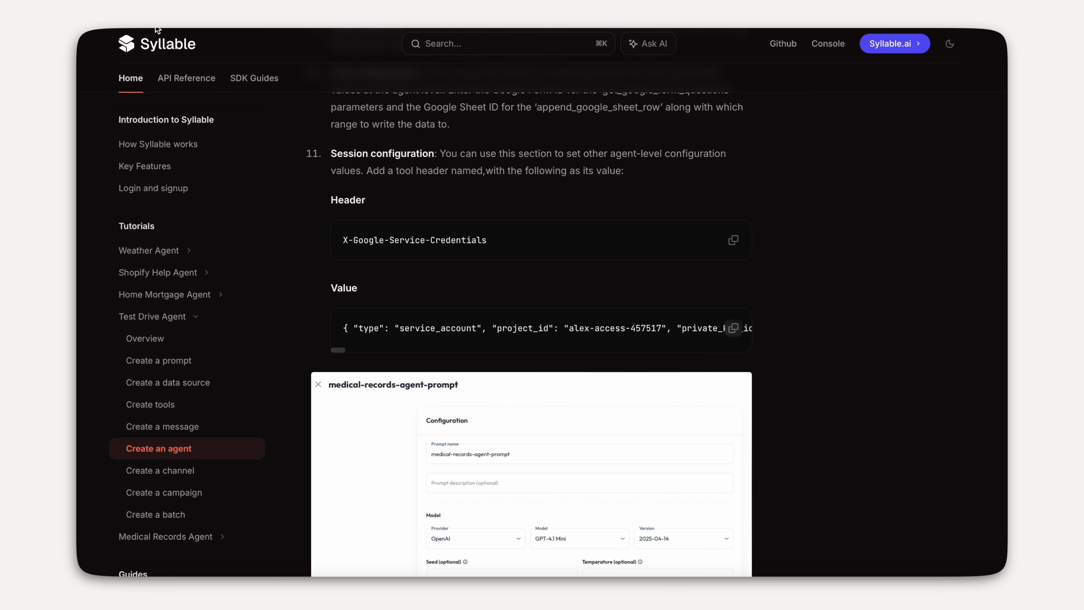
{"action": "left_click", "coordinate": [733, 240]}
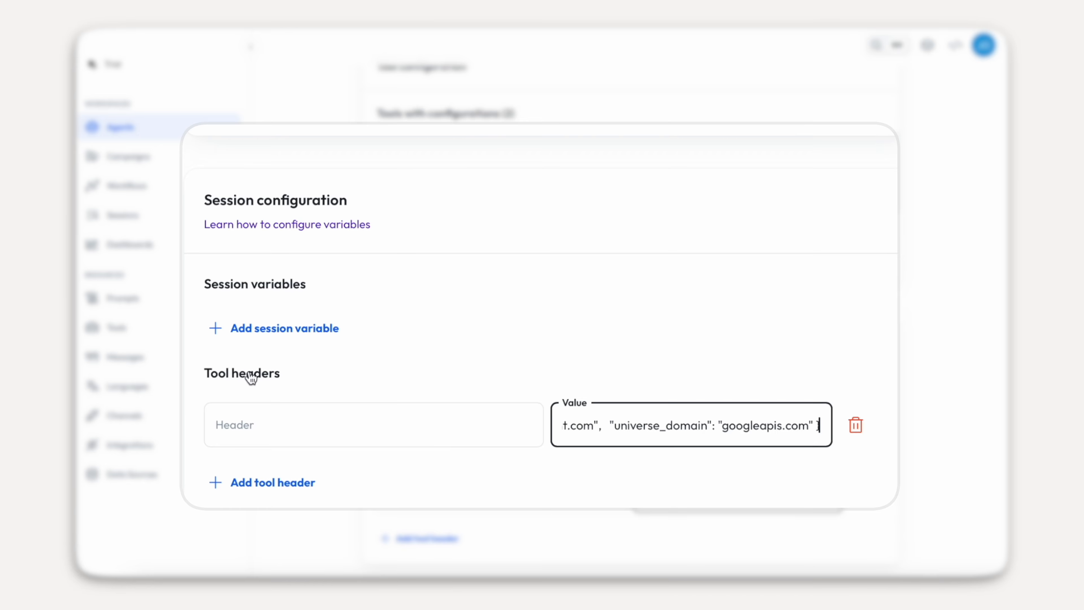
{"action": "left_click", "coordinate": [301, 418]}
{"action": "key", "text": "ctrl+v"}
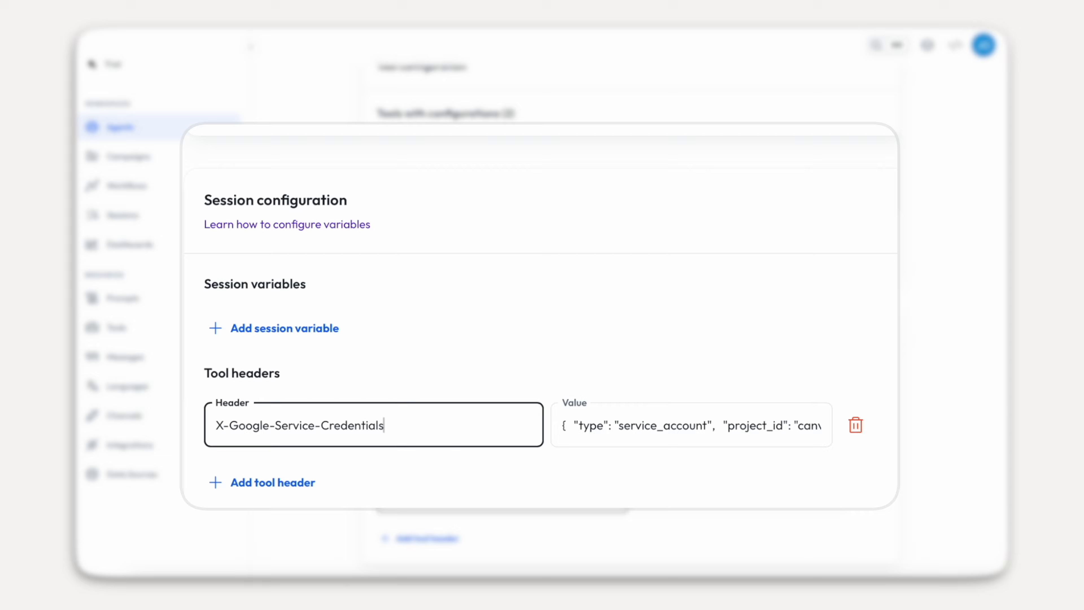
{"action": "scroll", "coordinate": [427, 470], "scroll_direction": "down", "scroll_amount": 2}
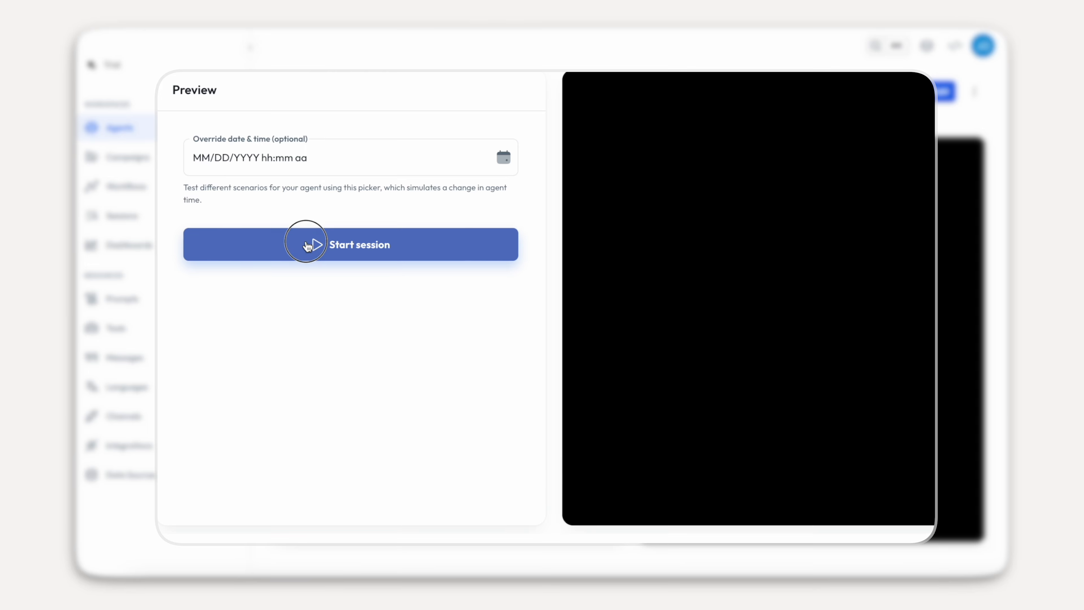
- Start a preview session and reply 'Yes' to the agent's Toyota greeting
{"action": "left_click", "coordinate": [305, 243]}
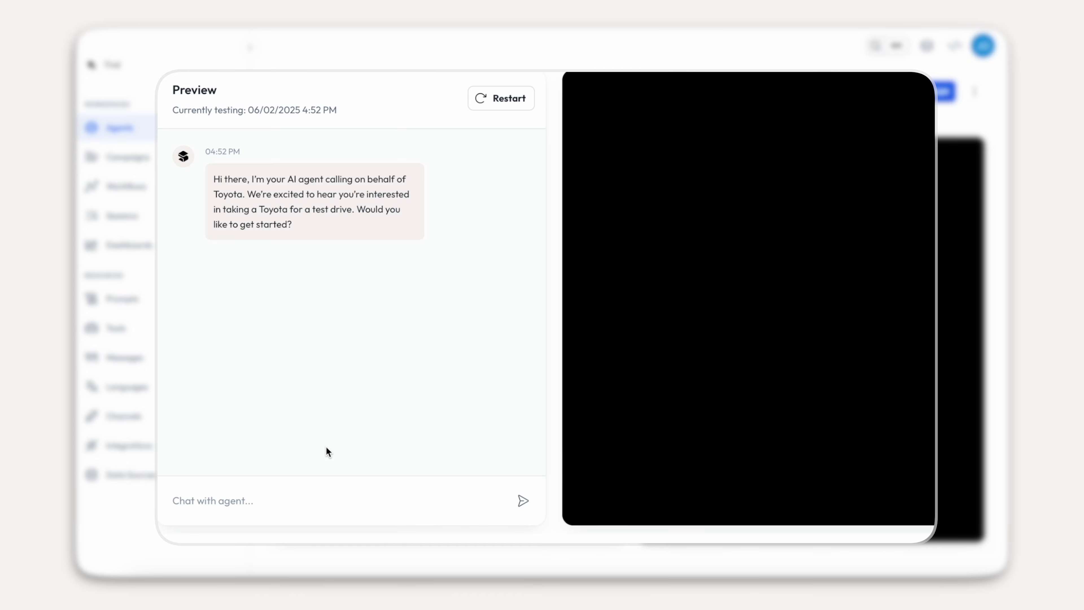
{"action": "left_click", "coordinate": [249, 503]}
{"action": "type", "text": "Yes"}
{"action": "key", "text": "Return"}
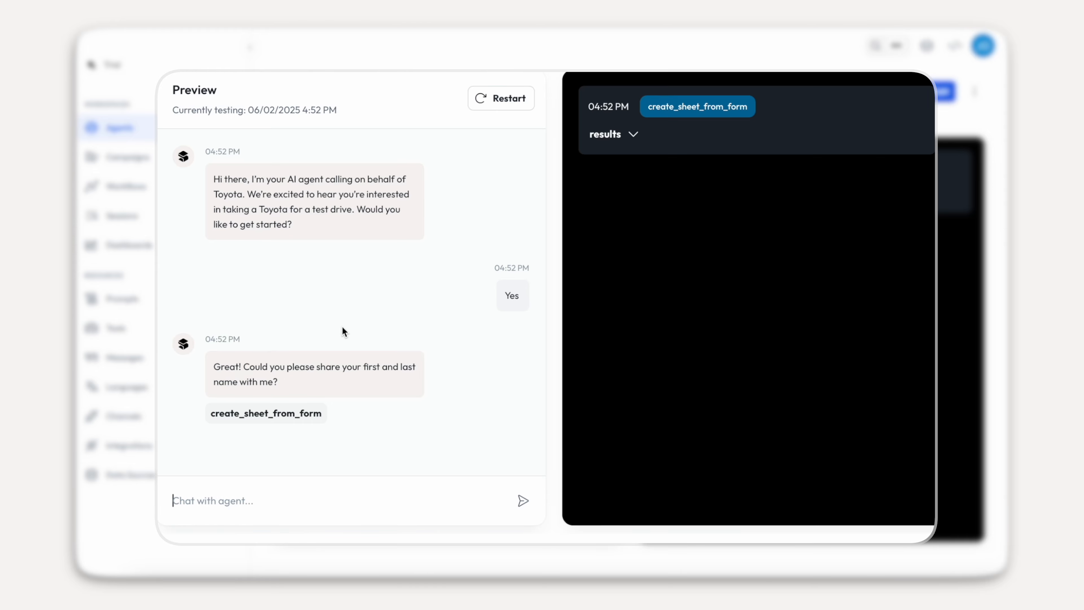
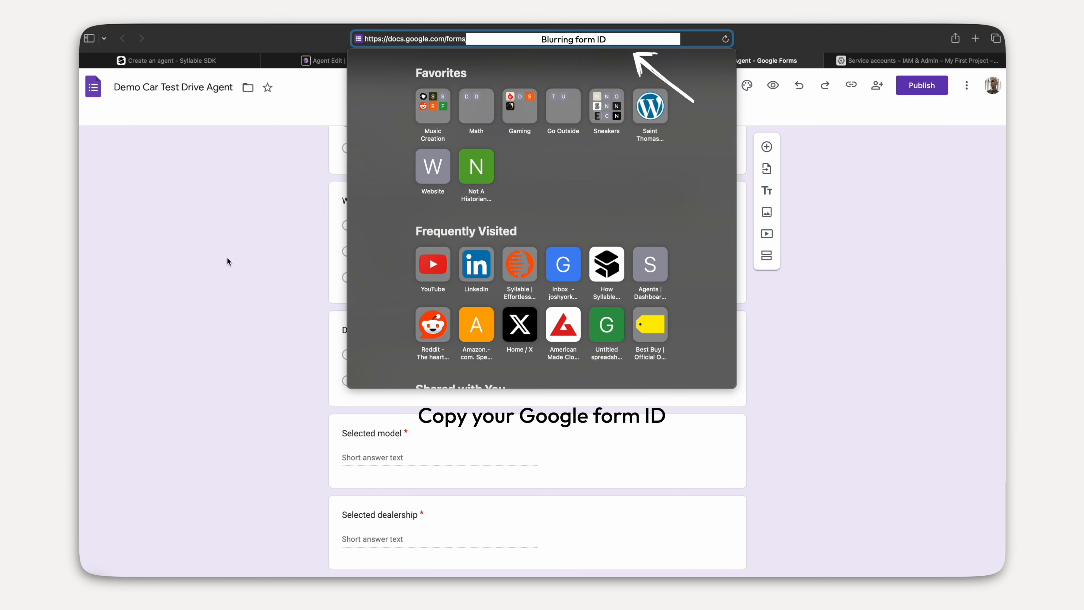
- Replace the form_id value under create_sheet_from_form with the copied Google form ID
{"action": "key", "text": "Escape"}
{"action": "left_click", "coordinate": [336, 64]}
{"action": "left_click", "coordinate": [633, 462]}
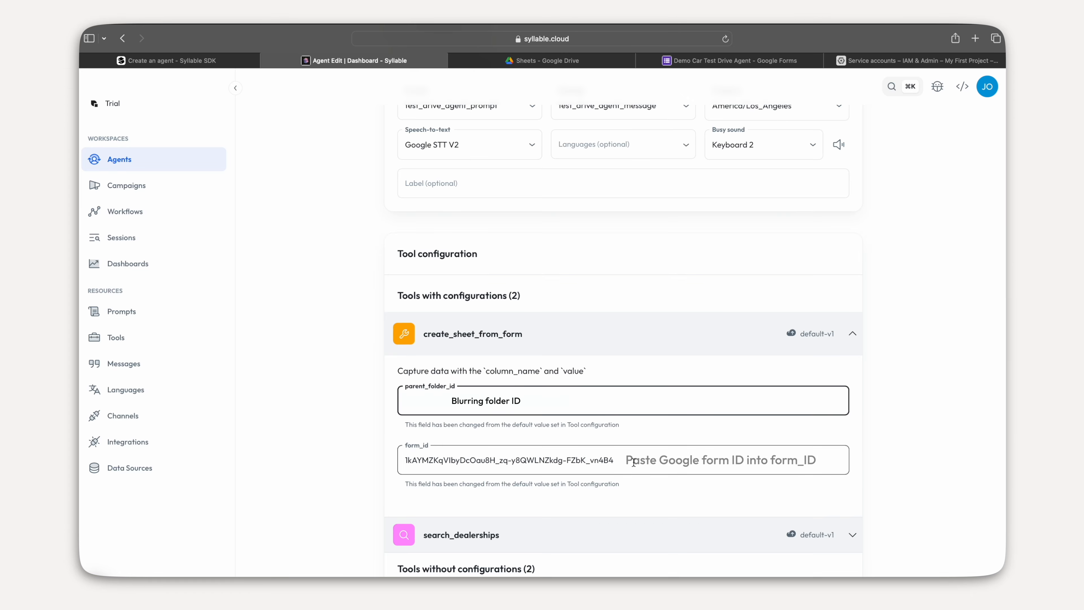
{"action": "left_click_drag", "start_coordinate": [633, 463], "coordinate": [304, 448]}
{"action": "scroll", "coordinate": [298, 480], "scroll_direction": "down", "scroll_amount": 3}
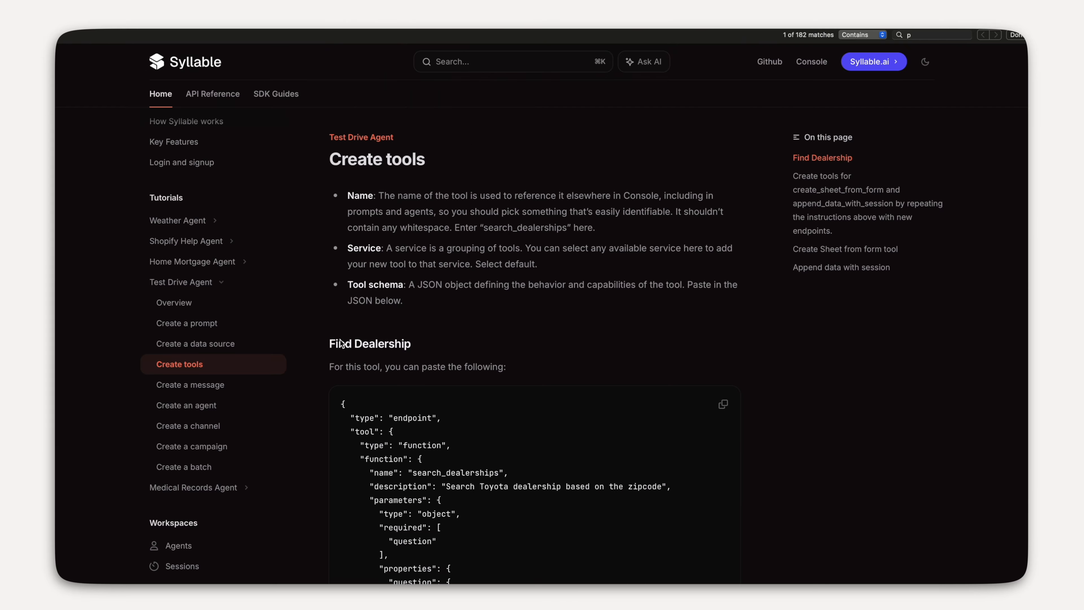
- Follow the create_sheet_from_form section's link to Google's service-account and key guide
{"action": "scroll", "coordinate": [341, 341], "scroll_direction": "down", "scroll_amount": 15}
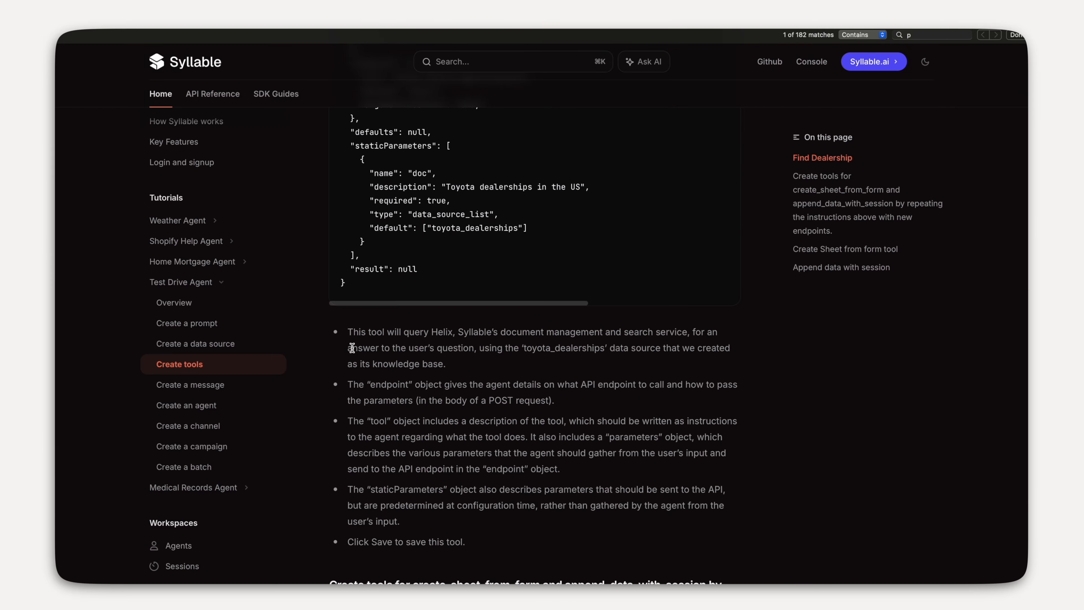
{"action": "scroll", "coordinate": [354, 353], "scroll_direction": "down", "scroll_amount": 5}
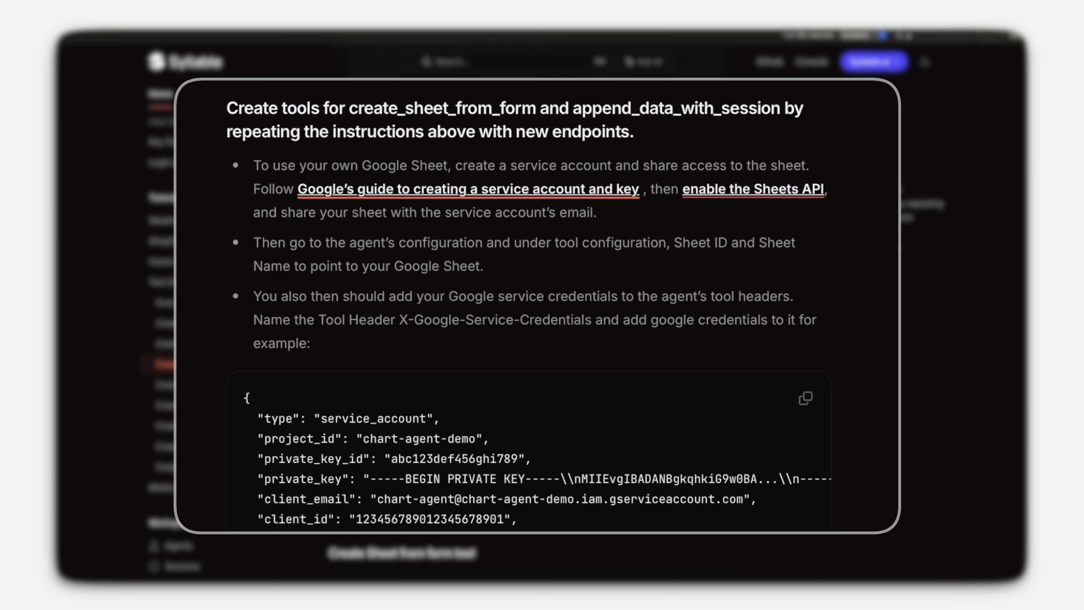
{"action": "left_click", "coordinate": [419, 191]}
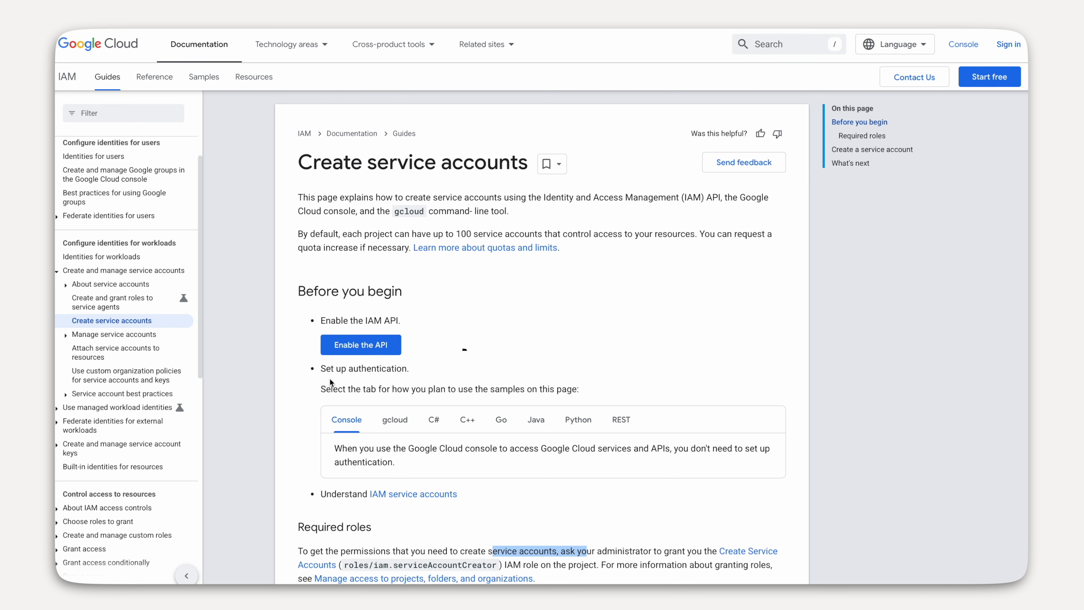
- Enable the Identity and Access Management (IAM) API for the project
{"action": "left_click", "coordinate": [354, 346]}
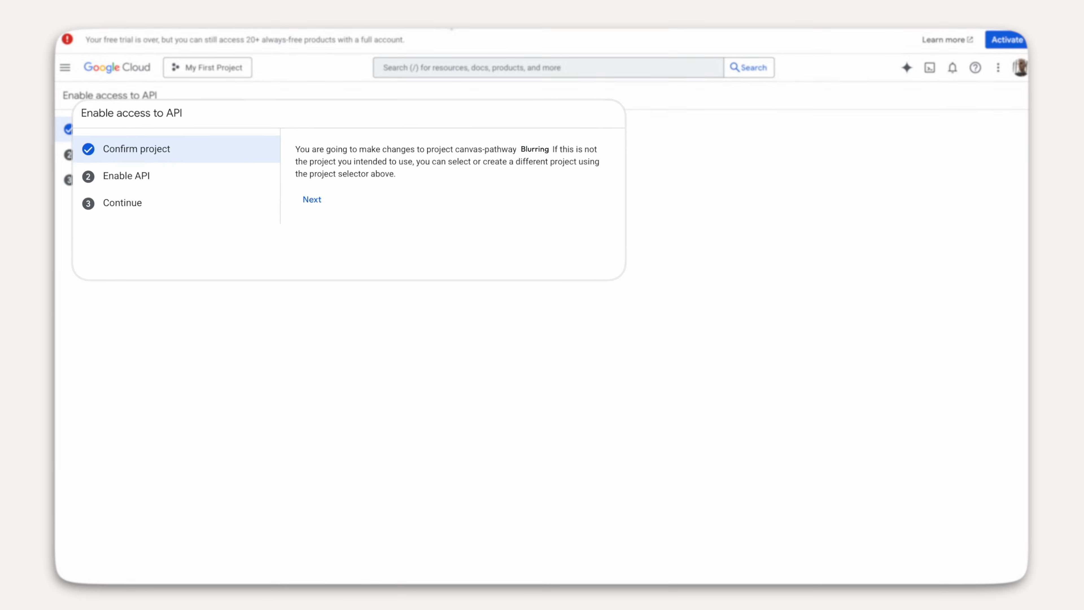
{"action": "left_click_drag", "start_coordinate": [305, 129], "coordinate": [449, 129]}
{"action": "left_click", "coordinate": [282, 177]}
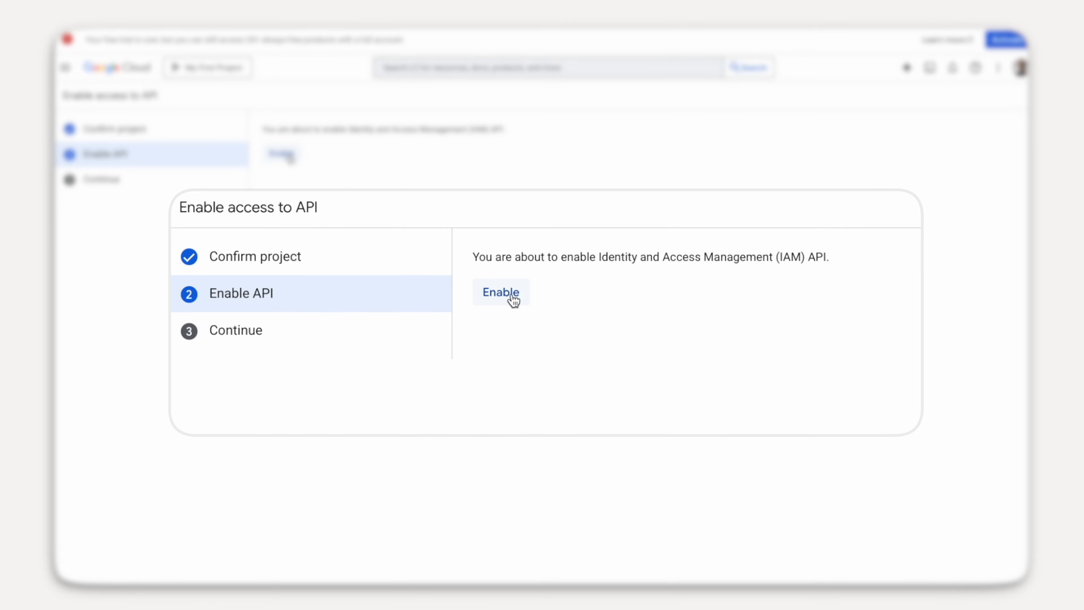
{"action": "left_click", "coordinate": [283, 154]}
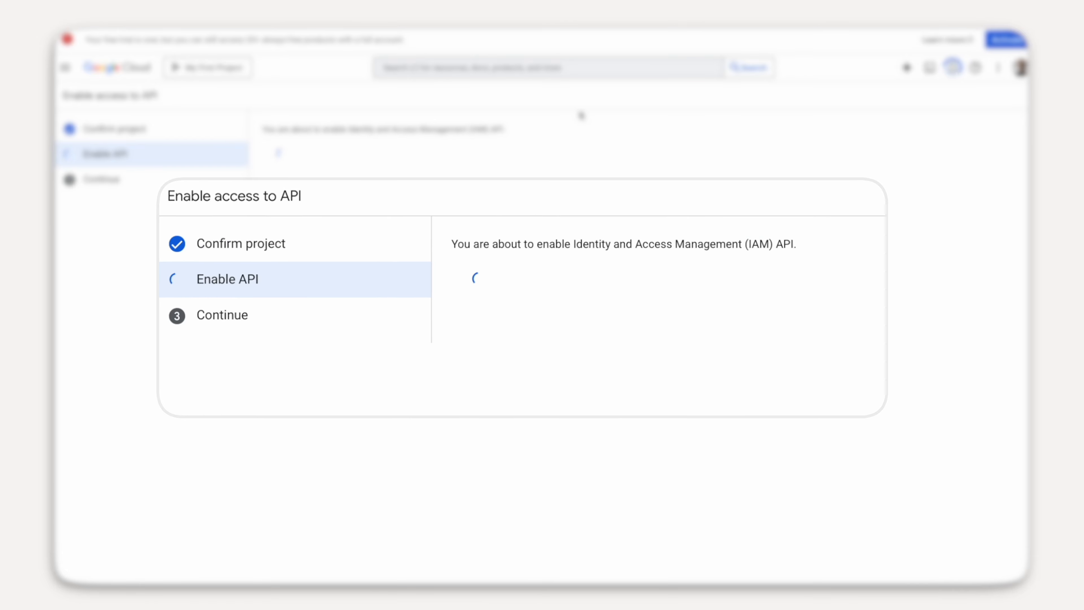
- Go to APIs & Services > Enabled APIs & services
{"action": "left_click", "coordinate": [64, 69]}
{"action": "mouse_move", "coordinate": [110, 304]}
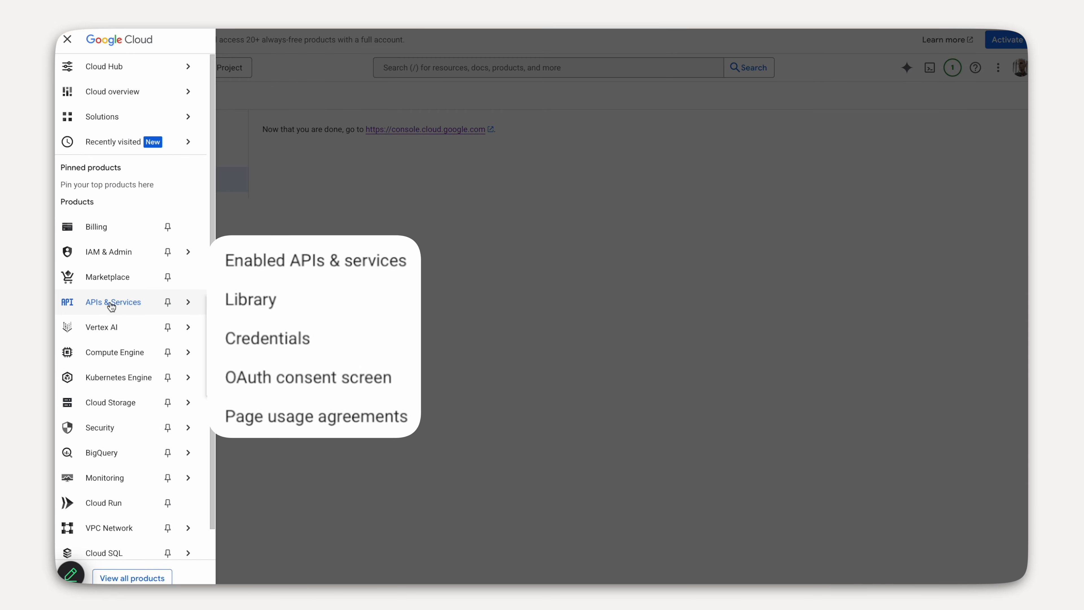
{"action": "left_click", "coordinate": [351, 268]}
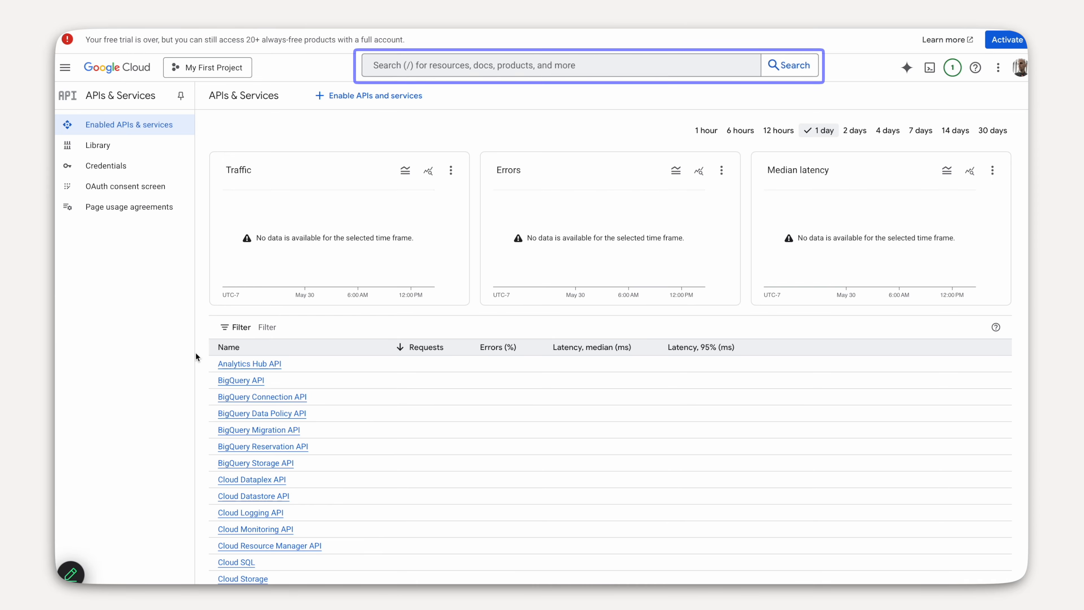
- Search 'sheets' and enable the Google Sheets, Google Drive and Google Forms APIs in turn
{"action": "key", "text": "slash"}
{"action": "type", "text": "sheets"}
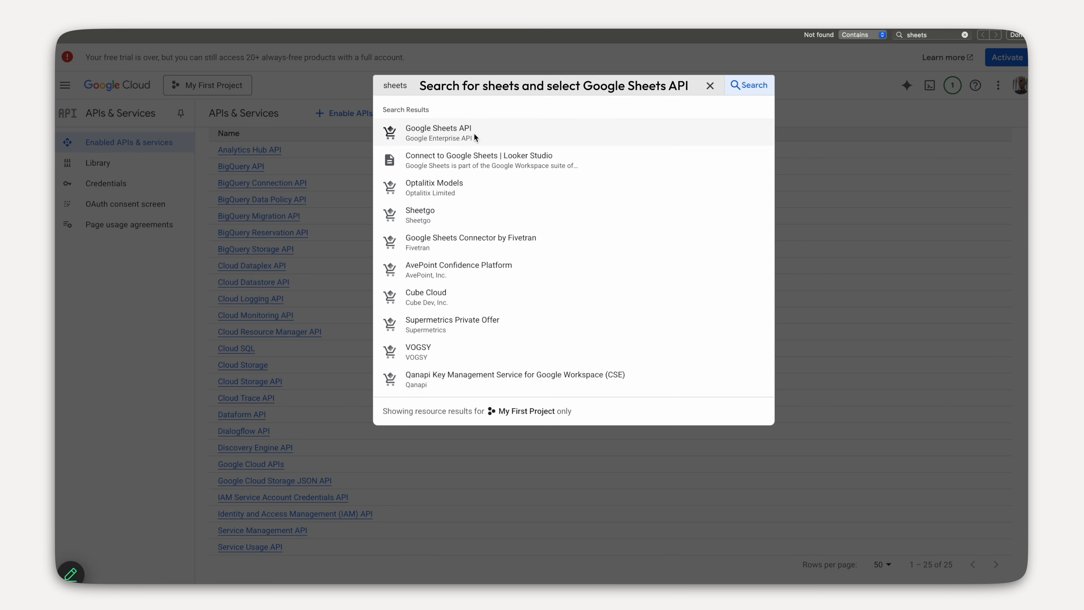
{"action": "left_click", "coordinate": [475, 134]}
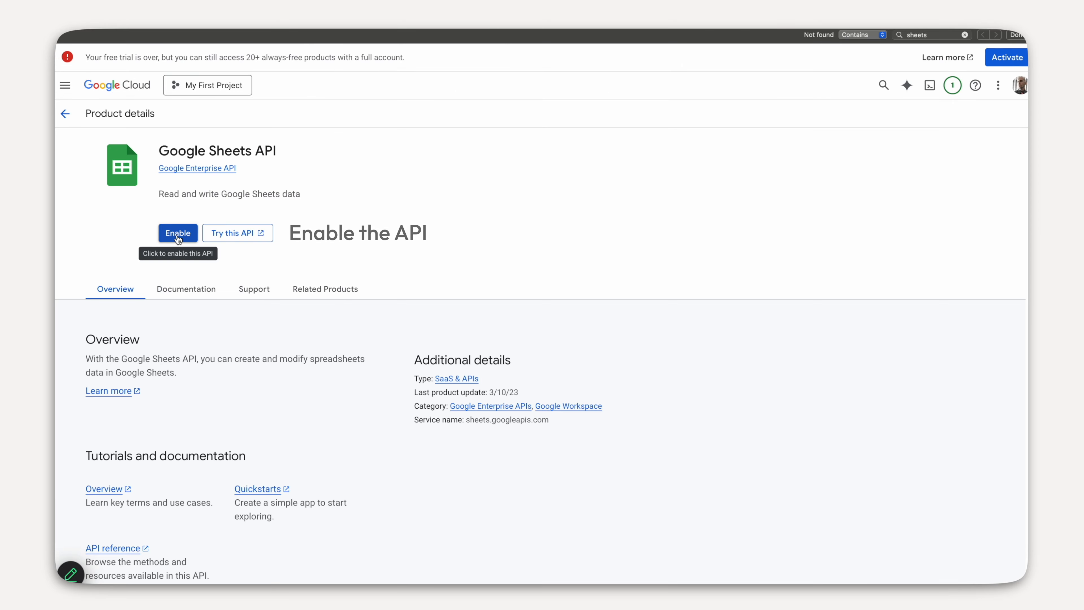
{"action": "left_click", "coordinate": [177, 235]}
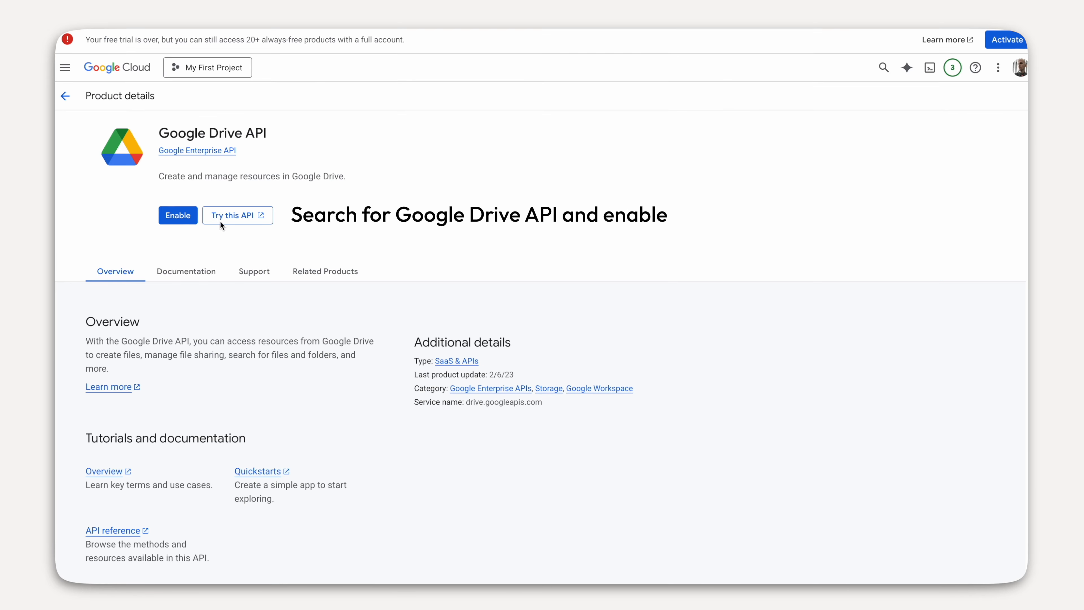
{"action": "left_click", "coordinate": [169, 218]}
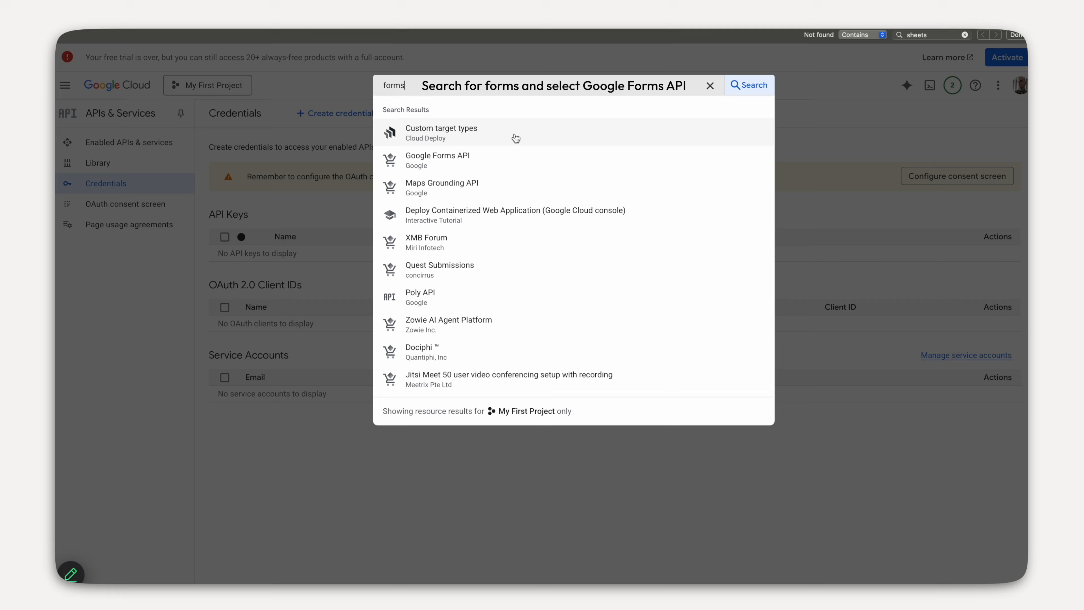
{"action": "left_click", "coordinate": [475, 160]}
{"action": "left_click", "coordinate": [180, 234]}
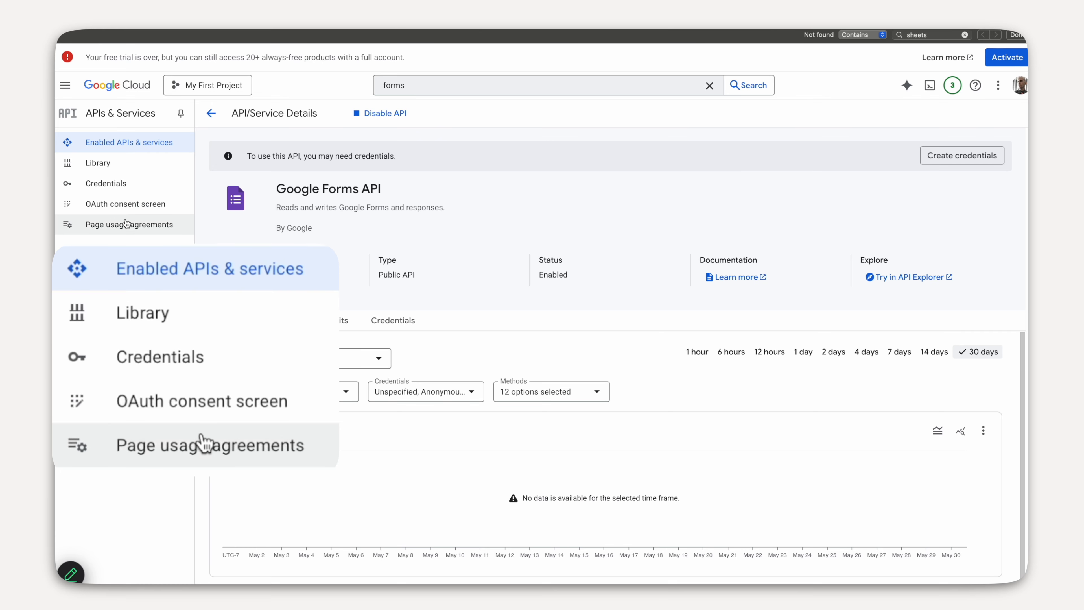
- Create service account demo_sheets_ai with description 'reads from and updates sheets via A'
{"action": "left_click", "coordinate": [121, 192]}
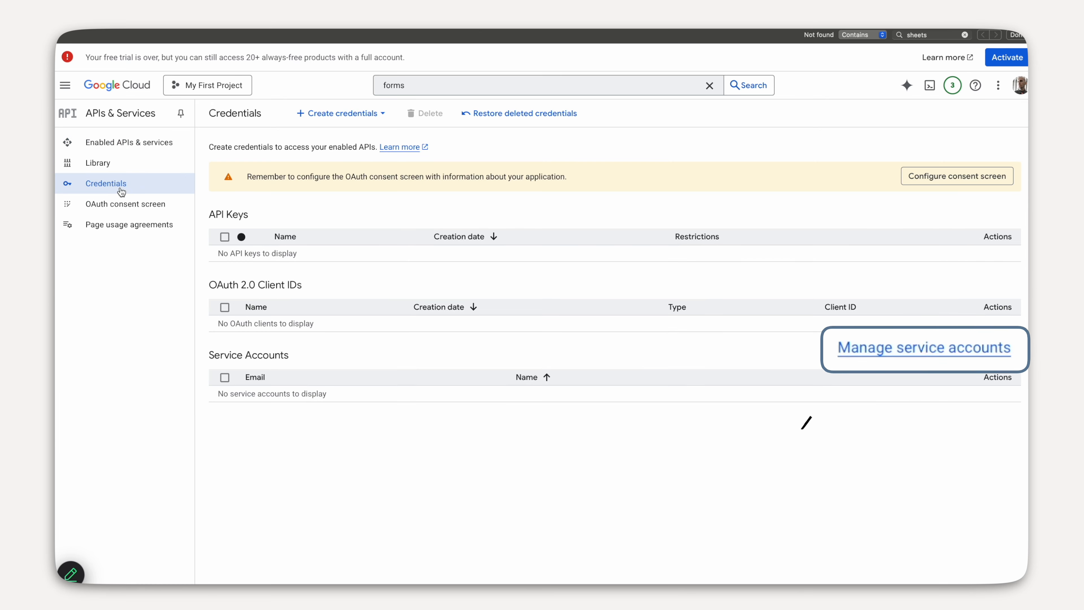
{"action": "left_click", "coordinate": [891, 345]}
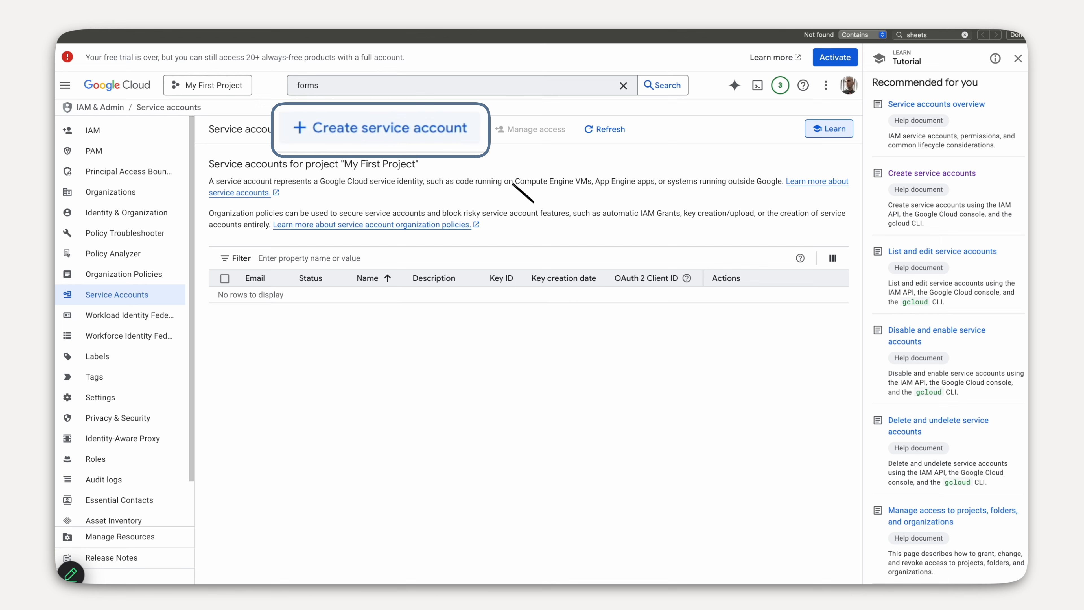
{"action": "left_click", "coordinate": [392, 136]}
{"action": "left_click", "coordinate": [298, 194]}
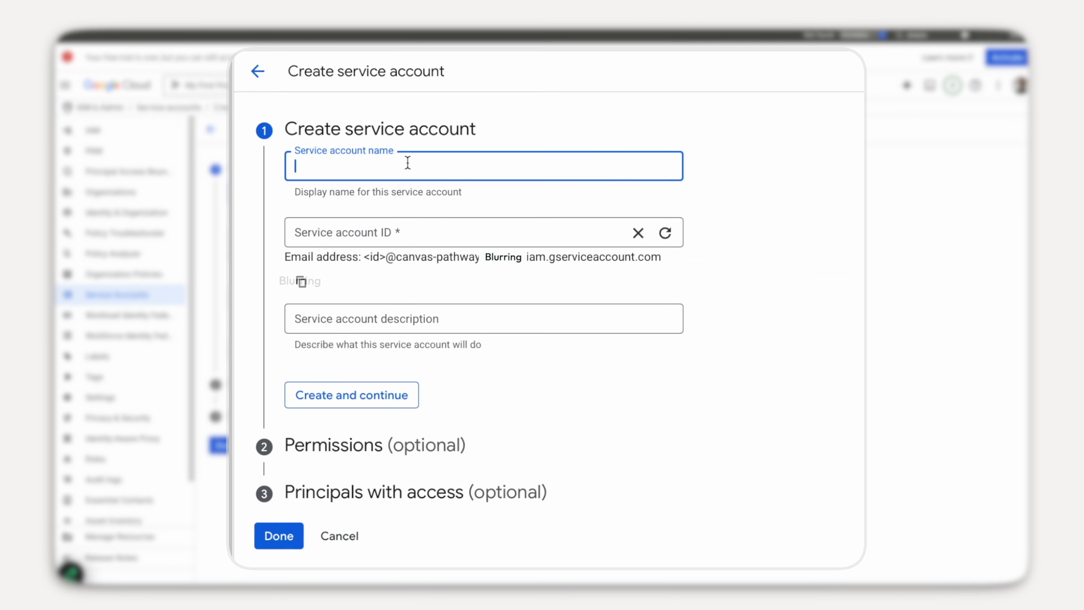
{"action": "type", "text": "demo_sheets_ai"}
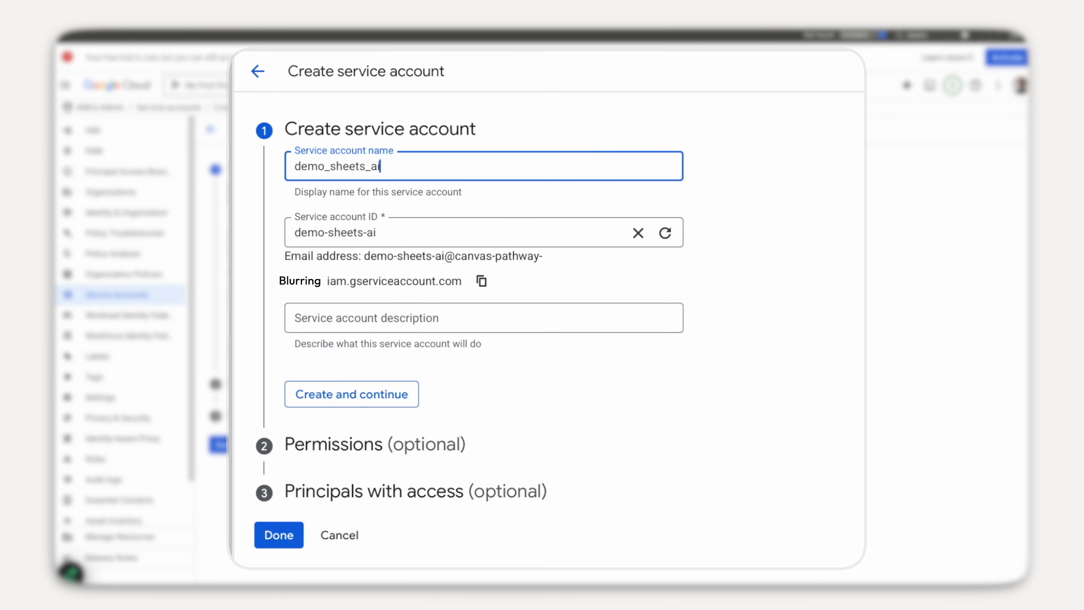
{"action": "type", "text": "reads from and updates sheets via AI Agent"}
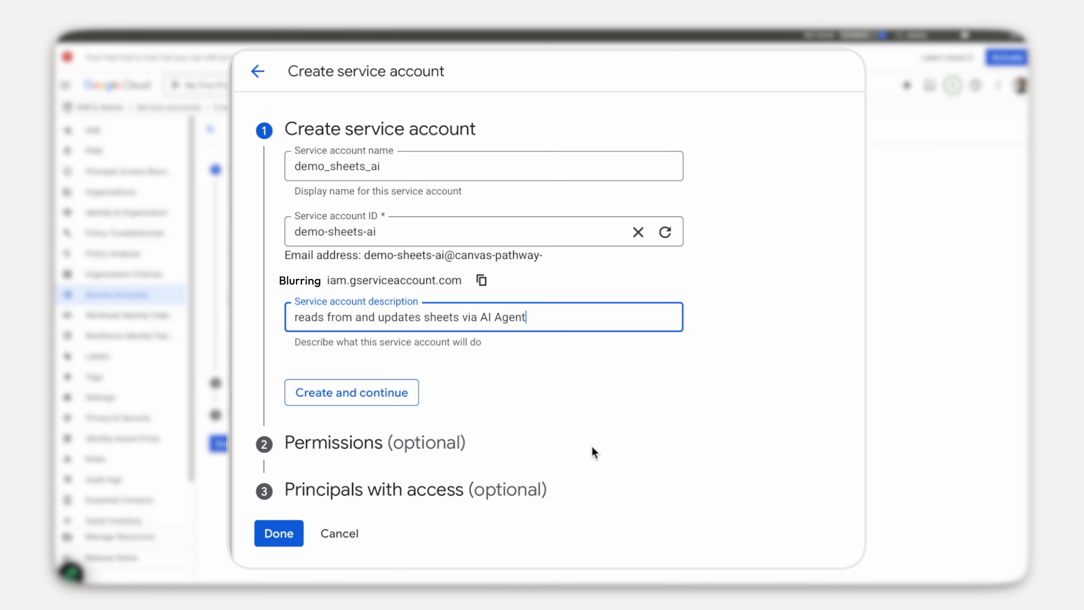
{"action": "left_click", "coordinate": [357, 392]}
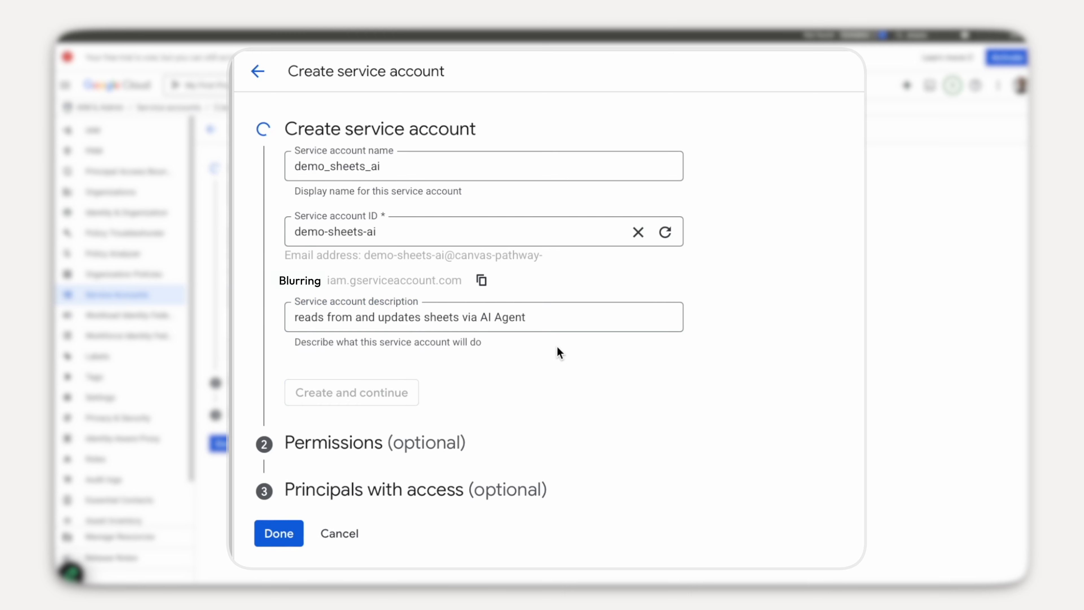
- Grant demo_sheets_ai the Owner role, finish creation, and copy its email address
{"action": "left_click", "coordinate": [417, 278]}
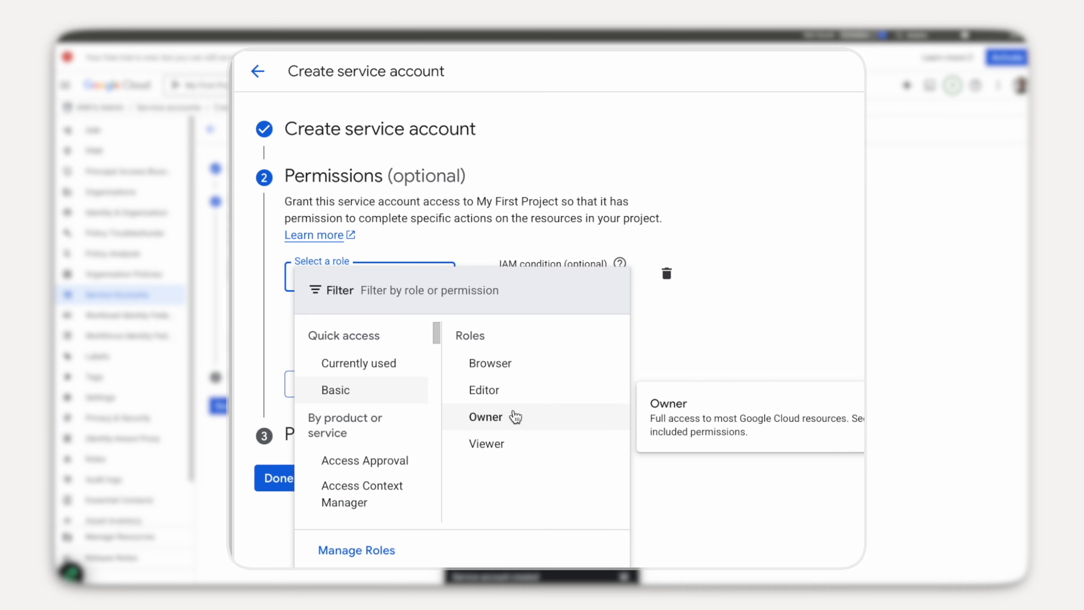
{"action": "left_click", "coordinate": [515, 417]}
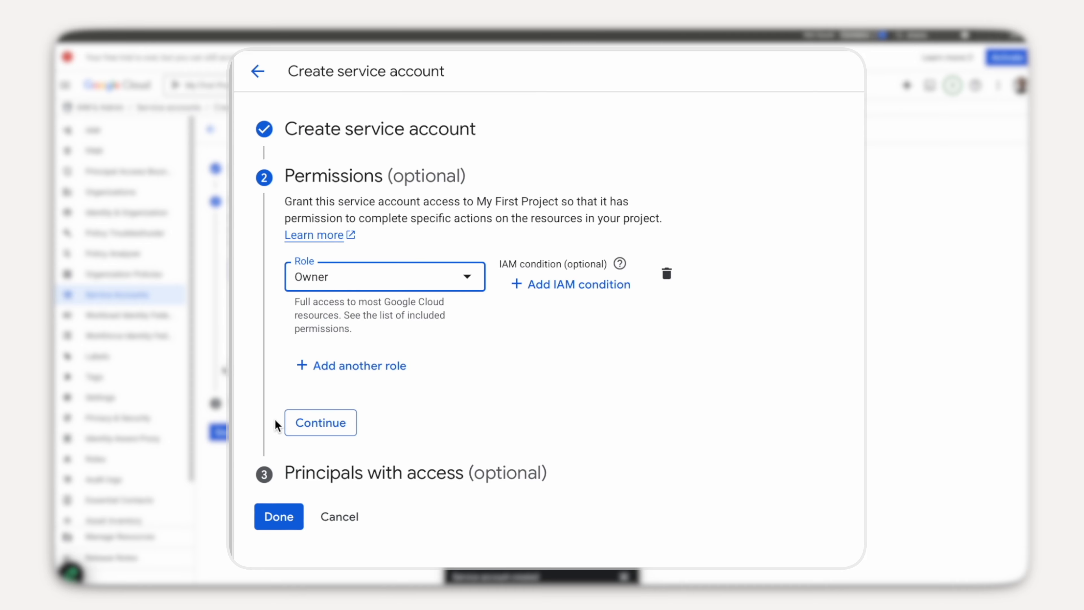
{"action": "left_click", "coordinate": [352, 423]}
{"action": "left_click", "coordinate": [351, 424]}
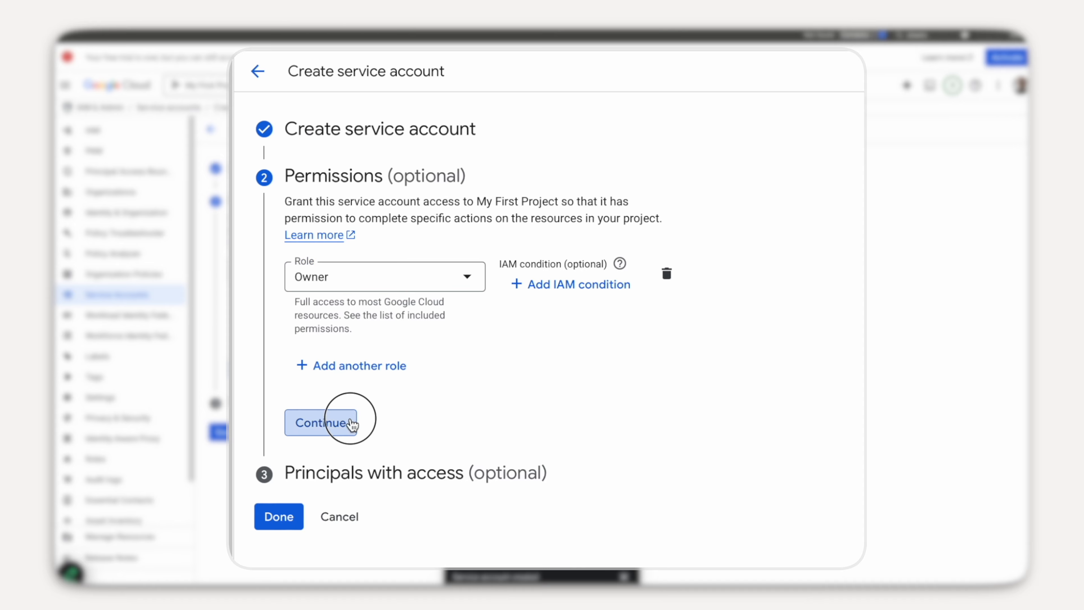
{"action": "left_click", "coordinate": [272, 468]}
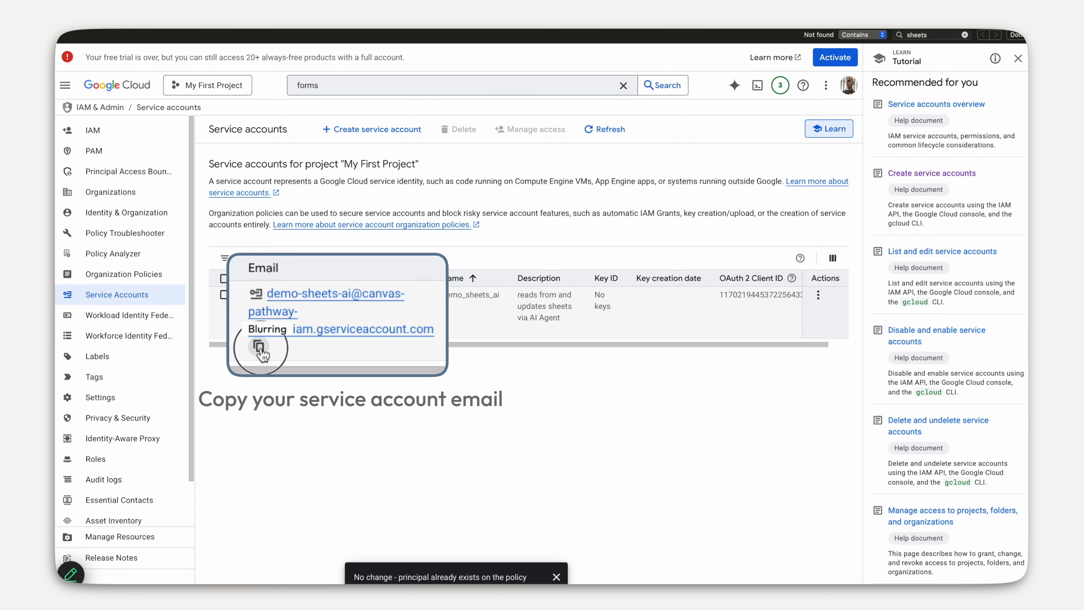
{"action": "left_click", "coordinate": [259, 346]}
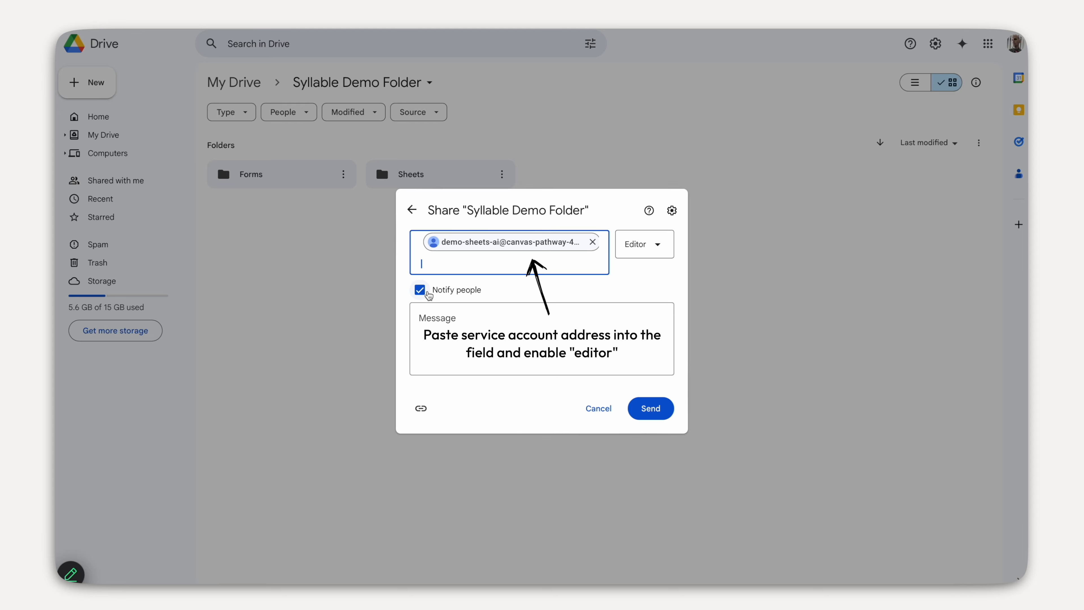
- Send the Syllable Demo Folder share to the service account with Editor access
{"action": "left_click", "coordinate": [641, 408]}
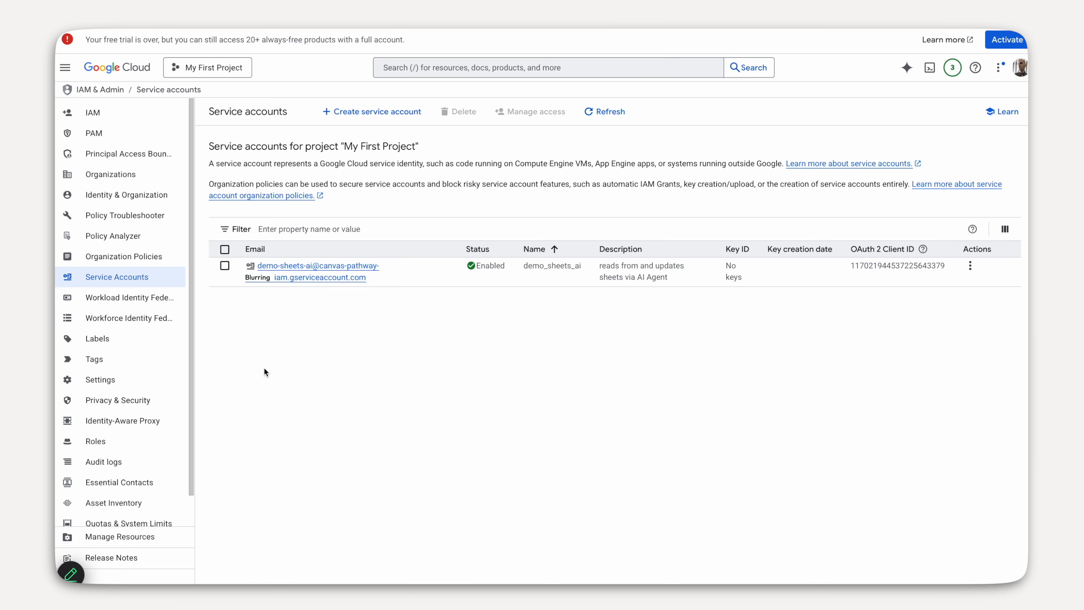
- Find the Actions column and open Manage keys for demo_sheets_ai
{"action": "key", "text": "super+f"}
{"action": "type", "text": "actio"}
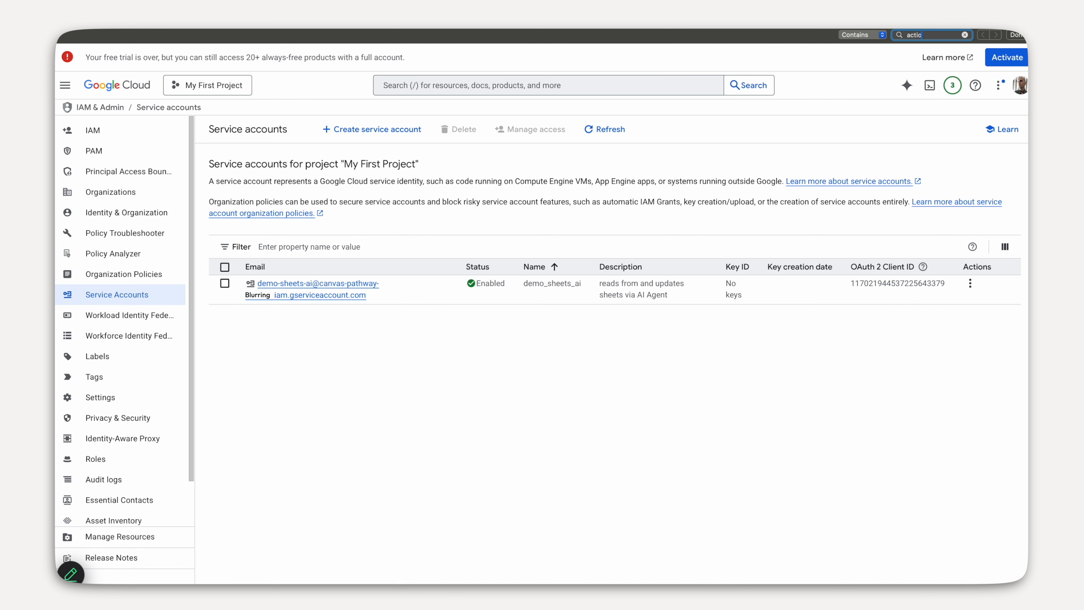
{"action": "type", "text": "ns"}
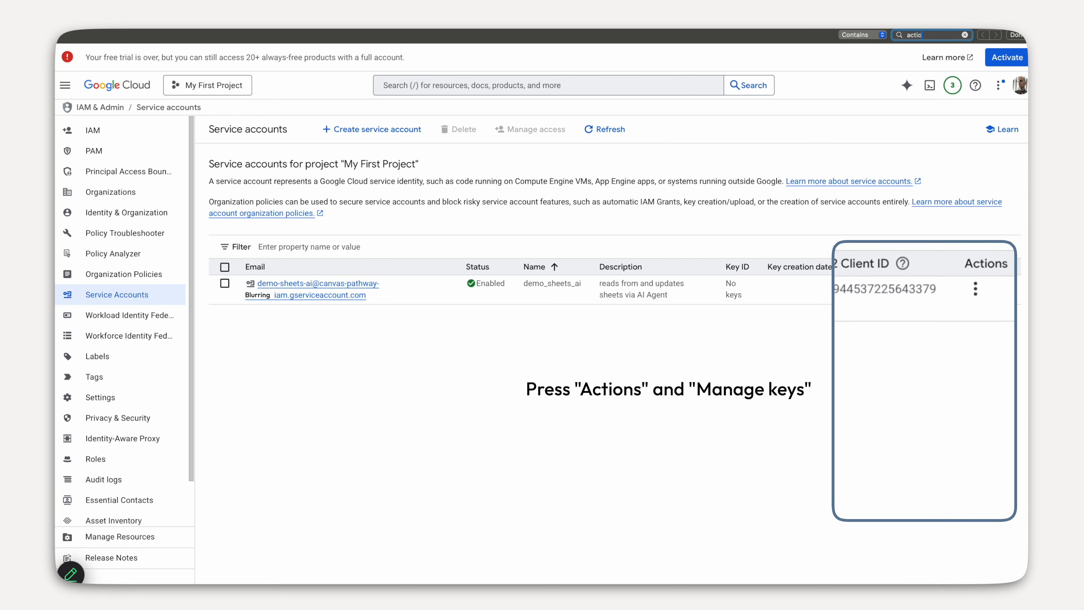
{"action": "left_click", "coordinate": [970, 283]}
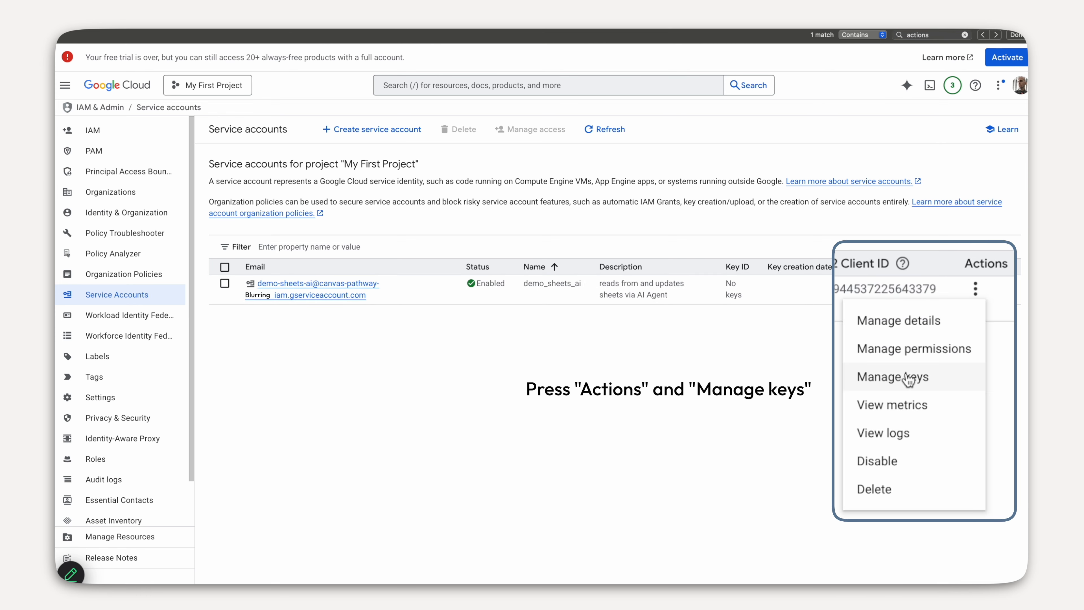
{"action": "left_click", "coordinate": [926, 379]}
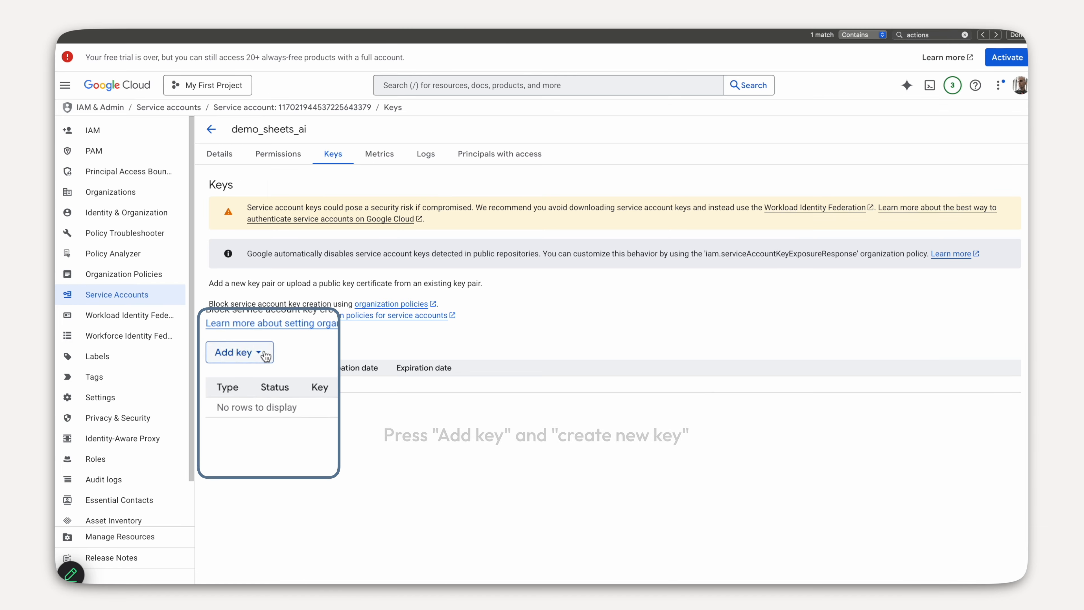
- Create and download a new JSON private key, then view it in the editor
{"action": "left_click", "coordinate": [235, 337]}
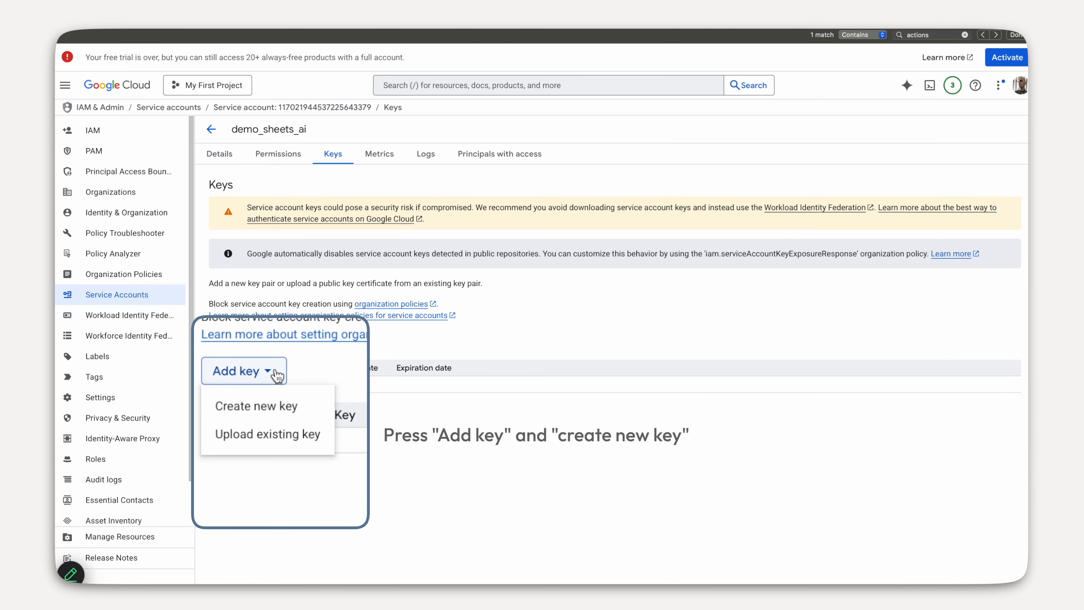
{"action": "left_click", "coordinate": [280, 411]}
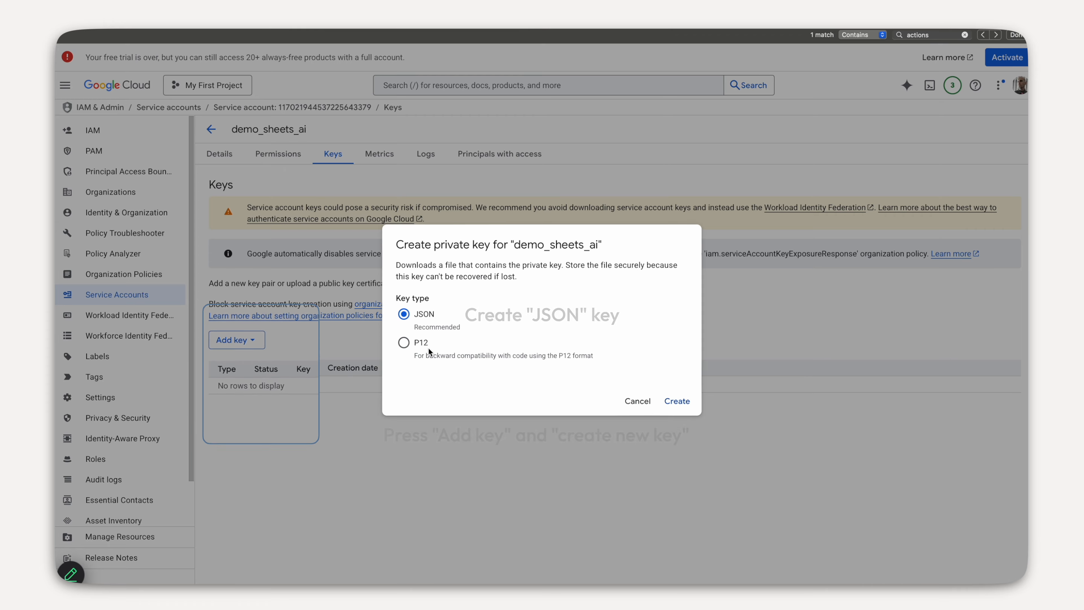
{"action": "left_click", "coordinate": [683, 402]}
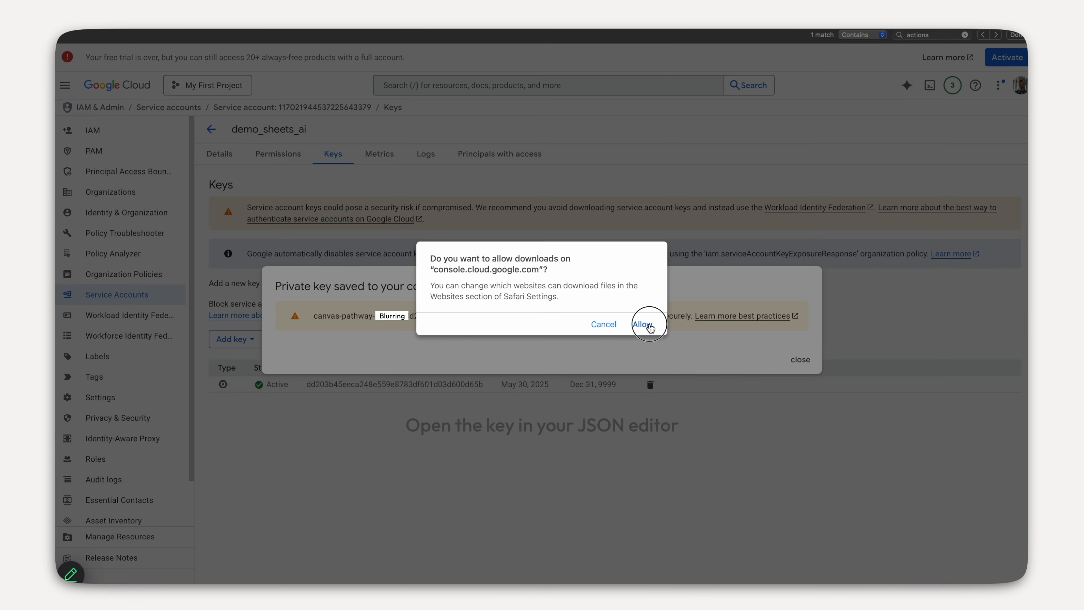
{"action": "left_click", "coordinate": [649, 323]}
{"action": "left_click", "coordinate": [801, 359]}
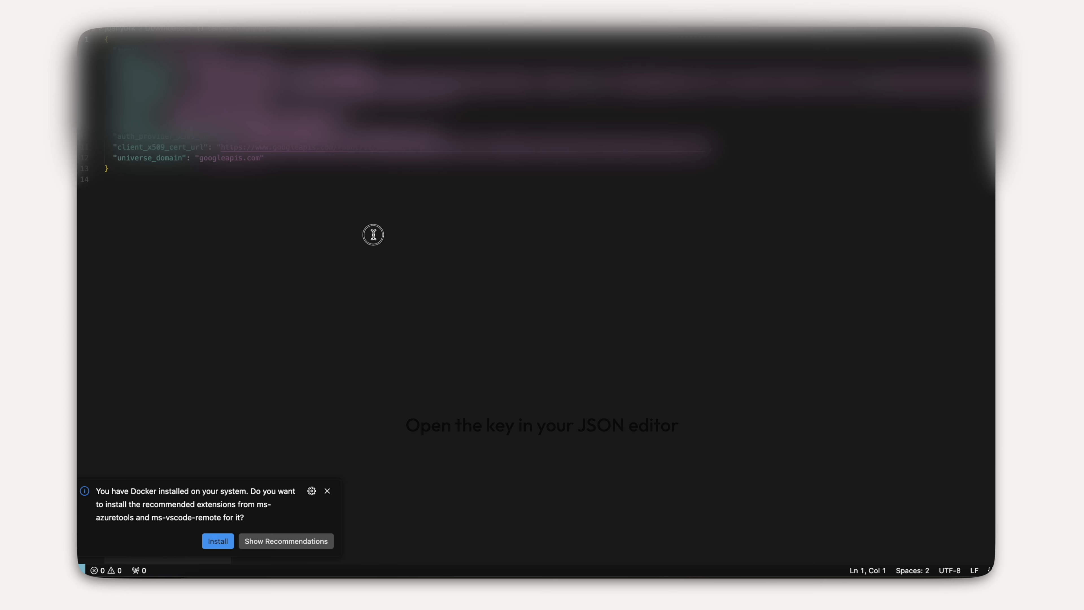
{"action": "left_click", "coordinate": [373, 234]}
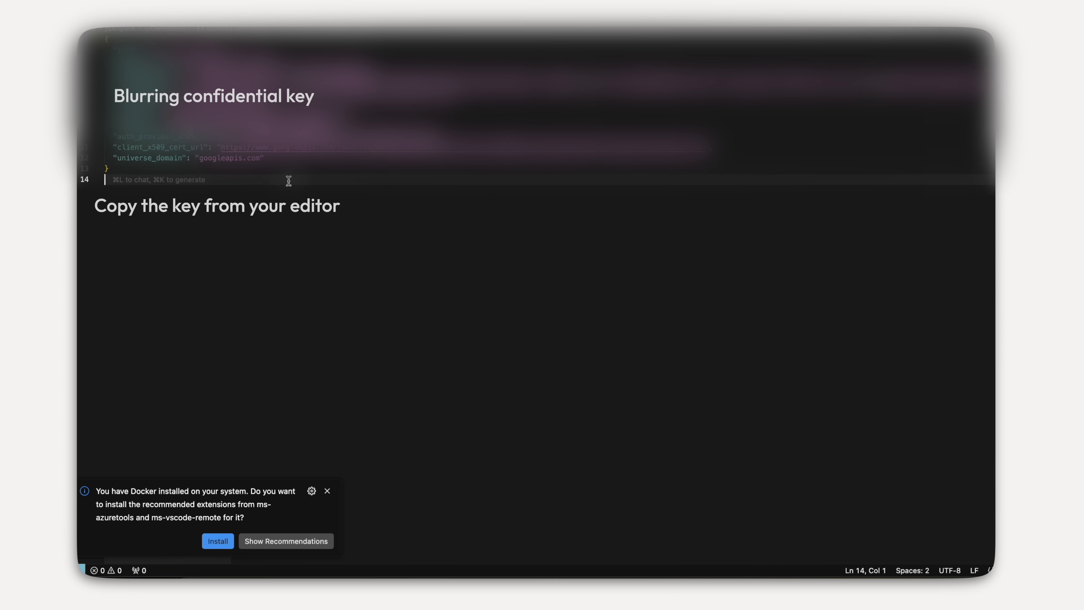
- Select the whole downloaded key JSON in Cursor for copying
{"action": "key", "text": "super+a"}
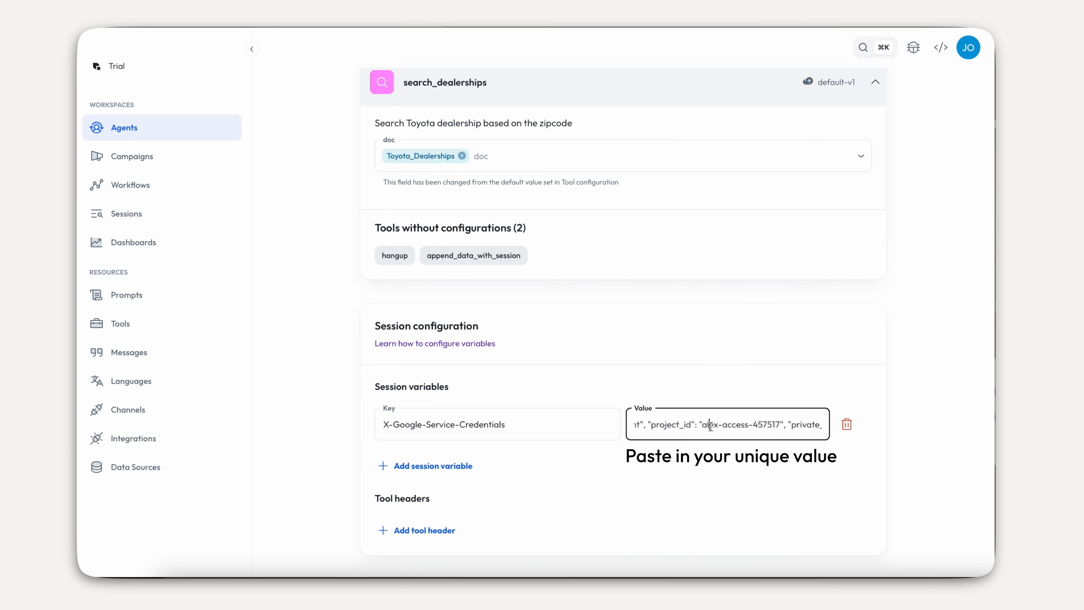
- Swap the X-Google-Service-Credentials value for the new key JSON, save, and start a preview
{"action": "key", "text": "super+a"}
{"action": "key", "text": "BackSpace"}
{"action": "key", "text": "super+v"}
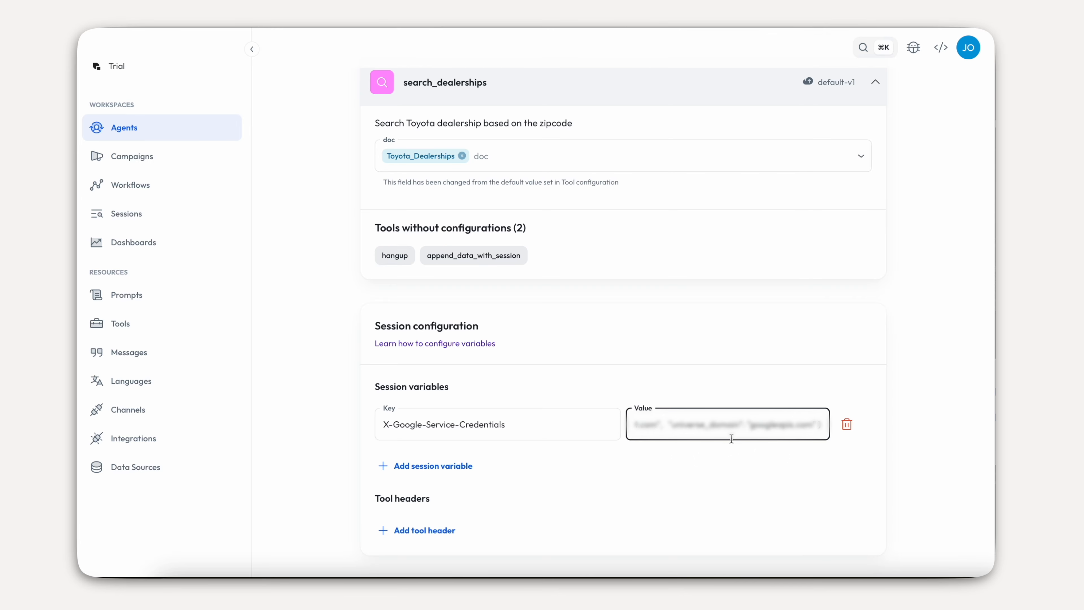
{"action": "scroll", "coordinate": [555, 470], "scroll_direction": "down", "scroll_amount": 2}
{"action": "left_click", "coordinate": [375, 542]}
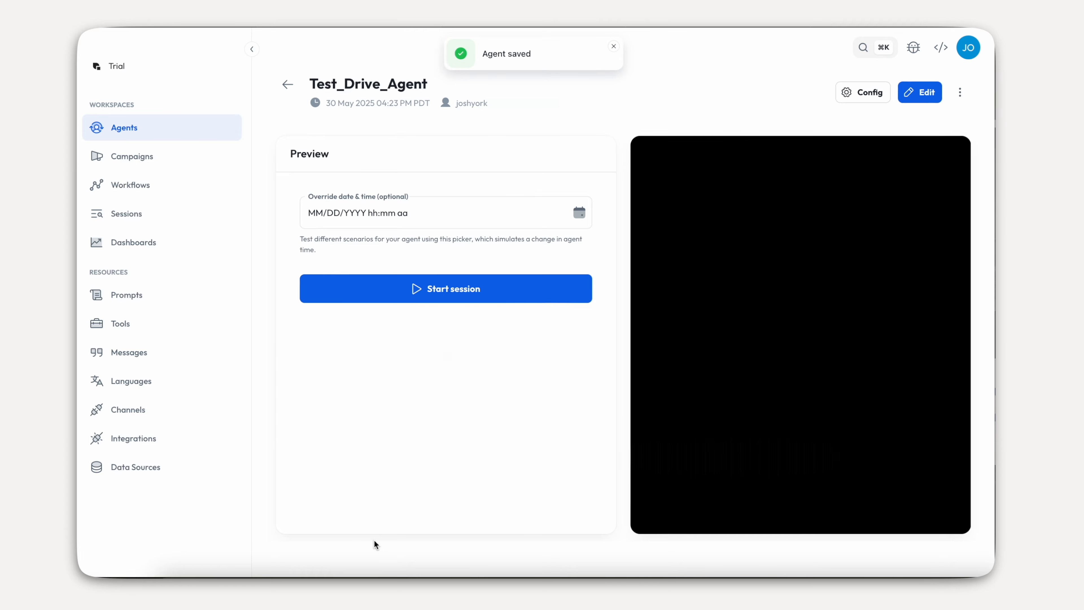
{"action": "left_click", "coordinate": [423, 264]}
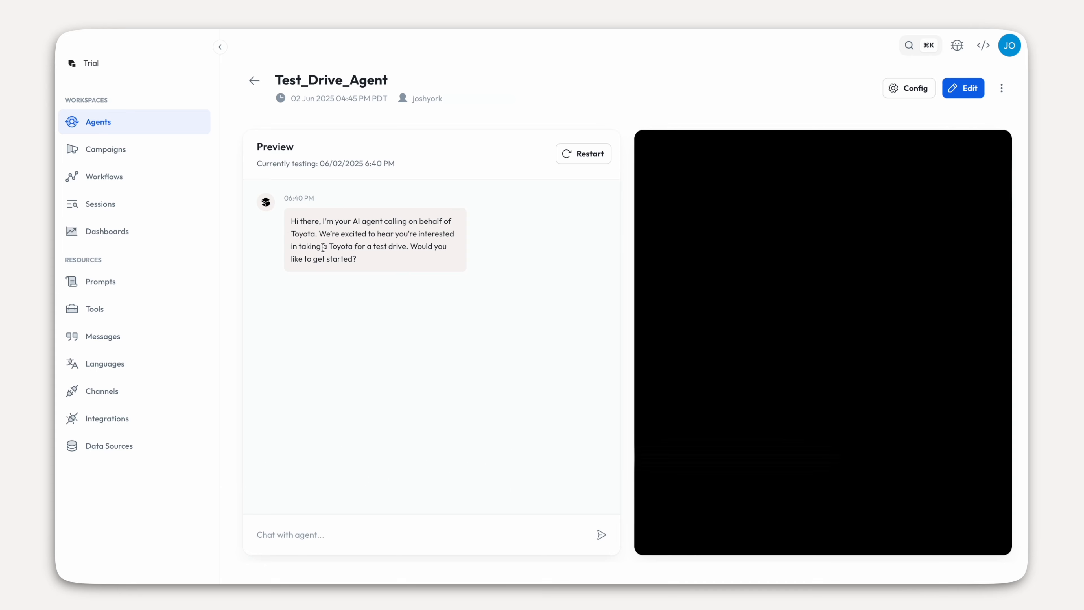
- Answer Yes, give a full name, and pick an SUV, the RAV4, and fuel efficiency
{"action": "type", "text": "Yes"}
{"action": "key", "text": "Return"}
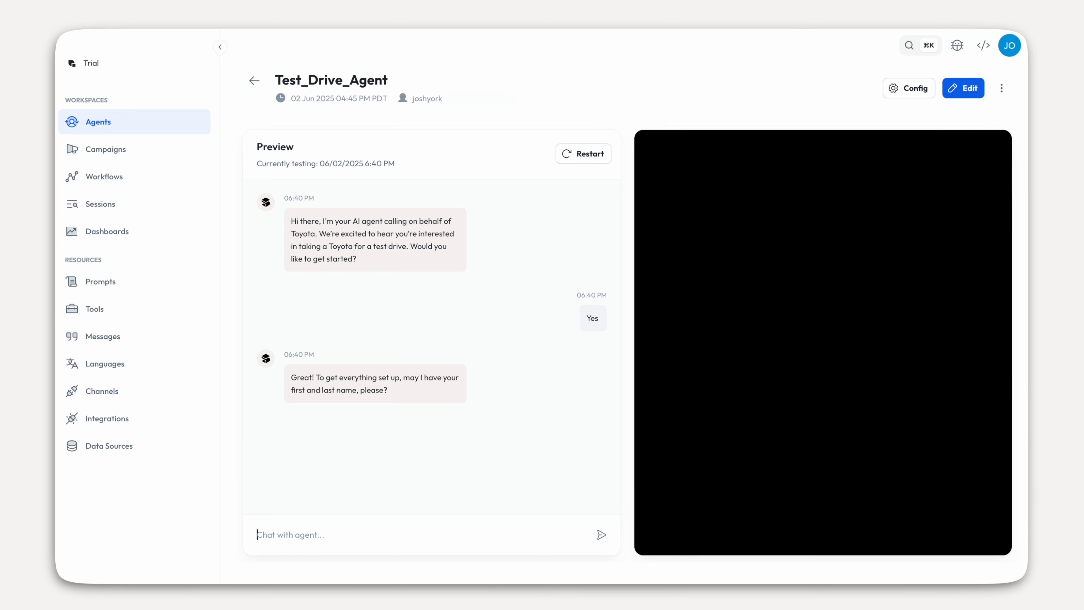
{"action": "key", "text": "Return"}
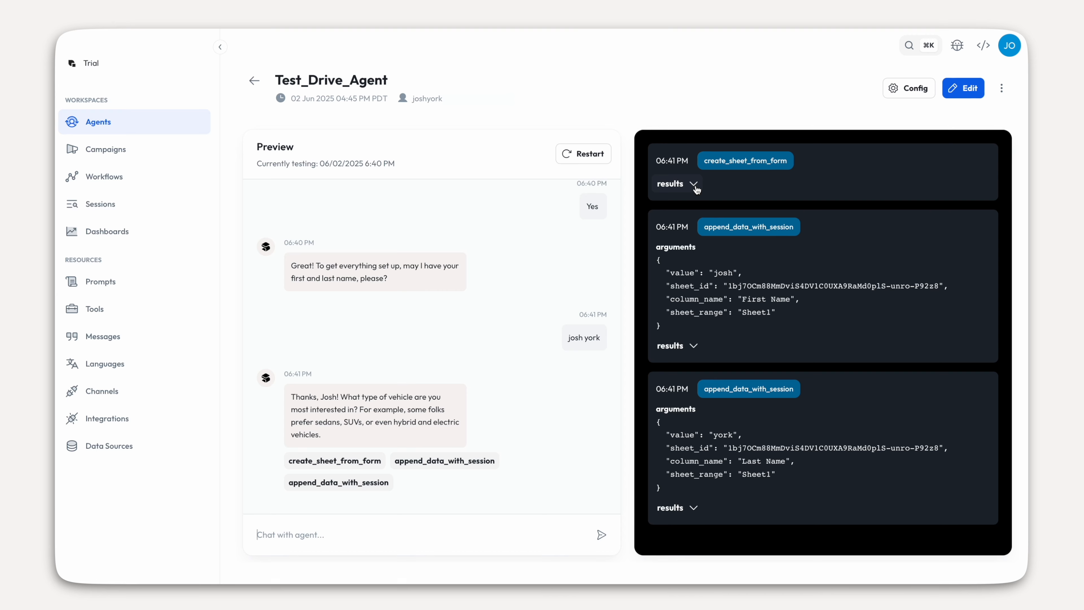
{"action": "type", "text": "suv"}
{"action": "key", "text": "Return"}
{"action": "type", "text": "rav4"}
{"action": "key", "text": "Return"}
{"action": "type", "text": "fuel efficiency"}
{"action": "key", "text": "Return"}
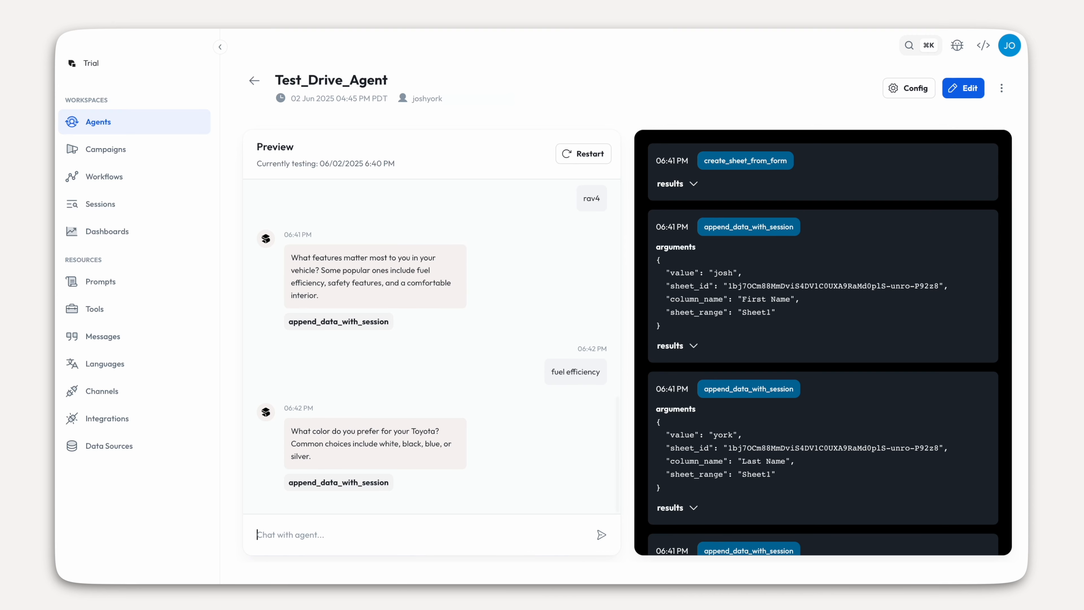
- Reply white, no financing, asap, no accommodations, confirm California, and accept Toyota of Downtown LA
{"action": "type", "text": "white"}
{"action": "key", "text": "Return"}
{"action": "type", "text": "no finance needed"}
{"action": "key", "text": "Return"}
{"action": "type", "text": "no"}
{"action": "key", "text": "Return"}
{"action": "type", "text": "asap"}
{"action": "key", "text": "Return"}
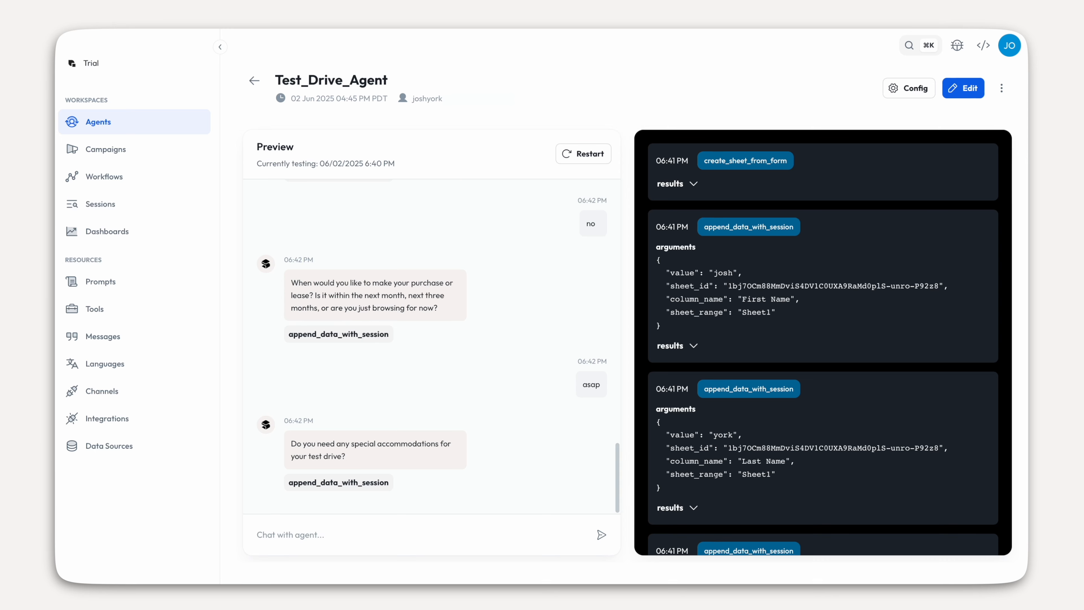
{"action": "type", "text": "no"}
{"action": "key", "text": "Return"}
{"action": "type", "text": "yes im in california"}
{"action": "key", "text": "Return"}
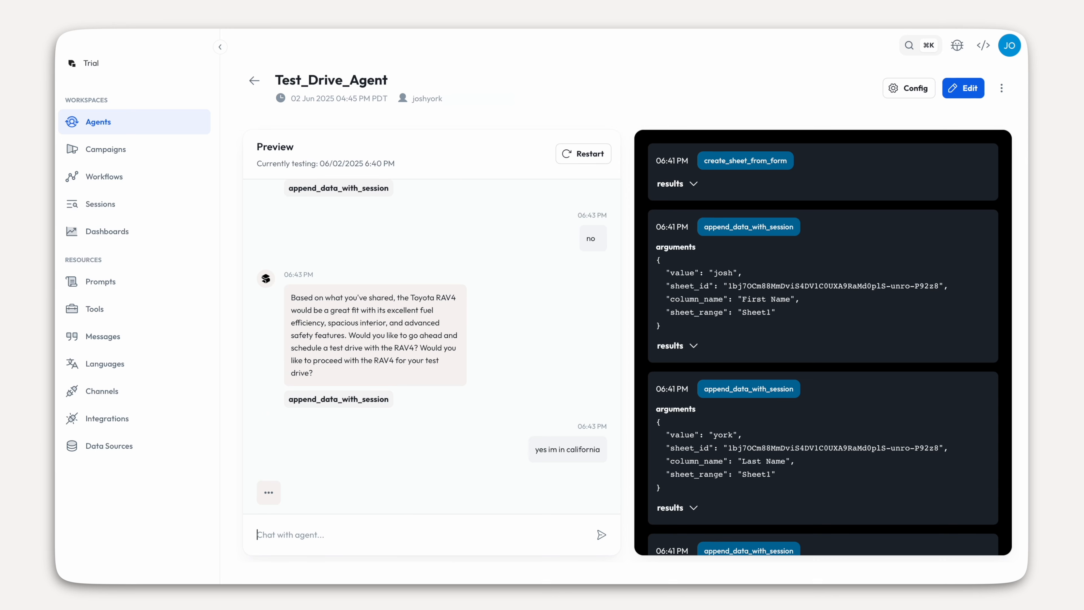
{"action": "type", "text": "perfecto"}
{"action": "key", "text": "Return"}
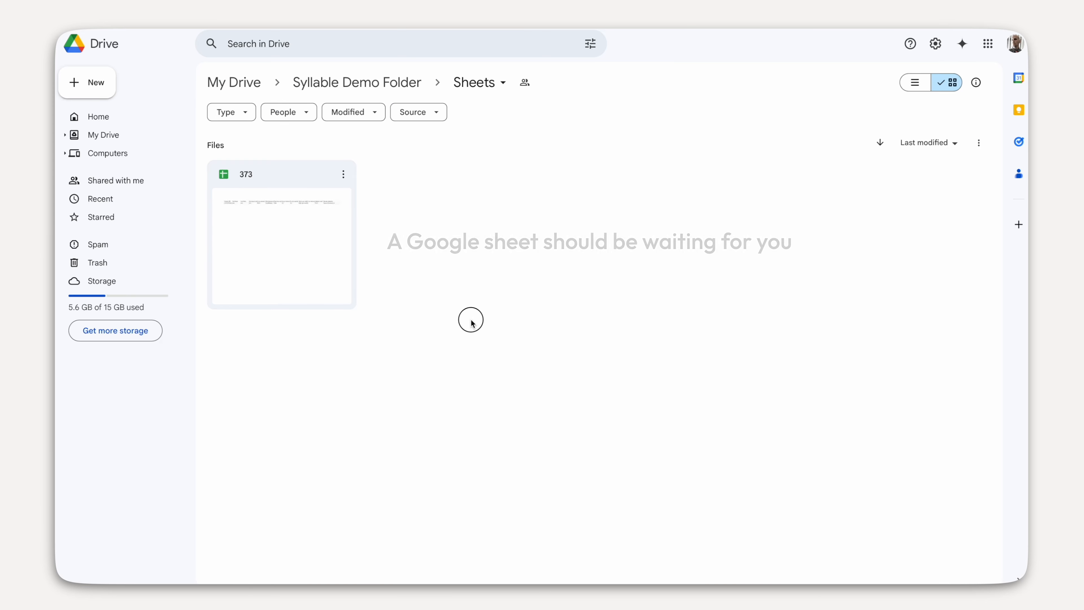
- Open spreadsheet 373 from Google Drive's Sheets folder to see the chat's recorded answers
{"action": "double_click", "coordinate": [269, 196]}
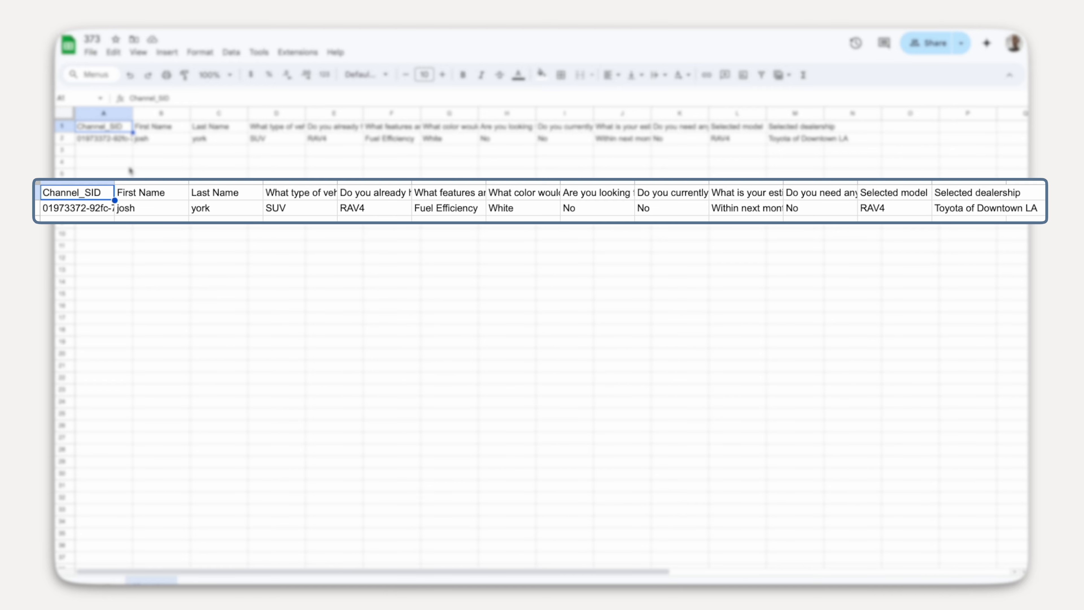
{"action": "left_click", "coordinate": [126, 165]}
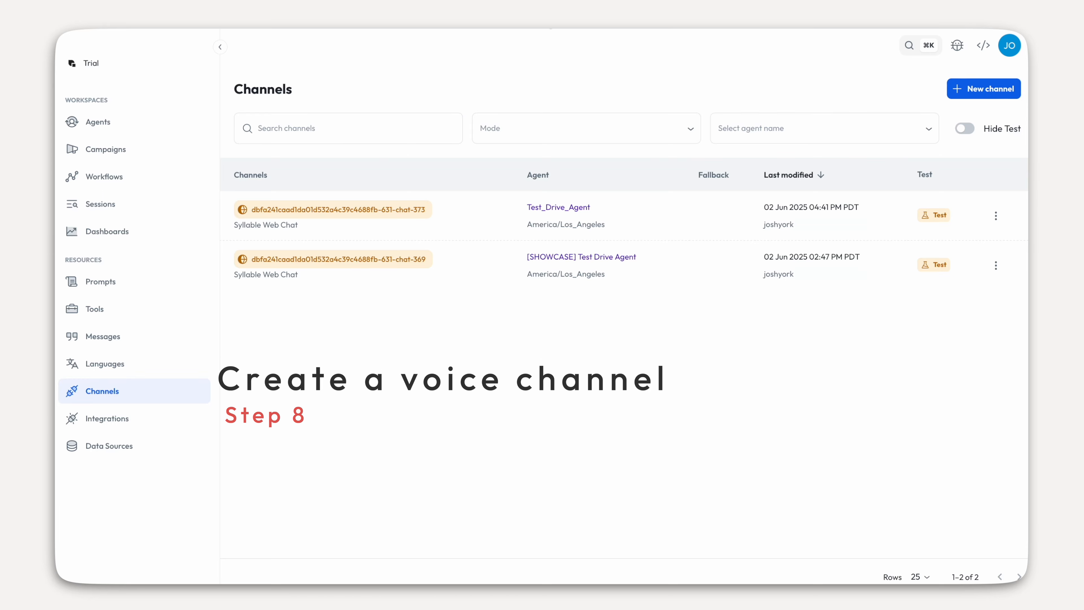
- Add a Twilio Voice/SMS channel targeting the Twilio phone number, routed to Test_Drive_Agent
{"action": "left_click", "coordinate": [977, 88]}
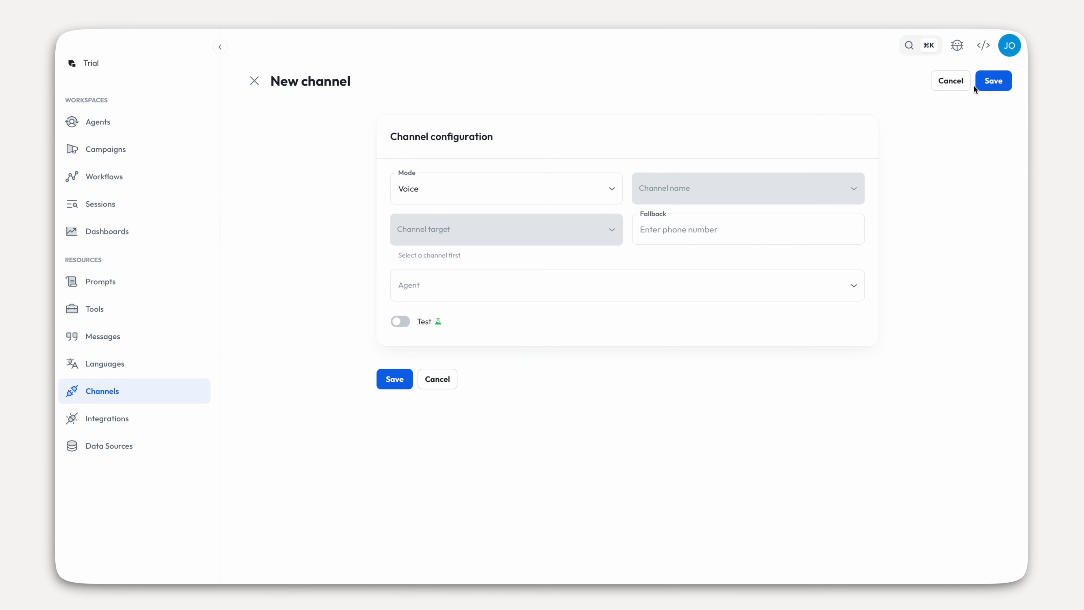
{"action": "left_click", "coordinate": [626, 217]}
{"action": "left_click", "coordinate": [625, 256]}
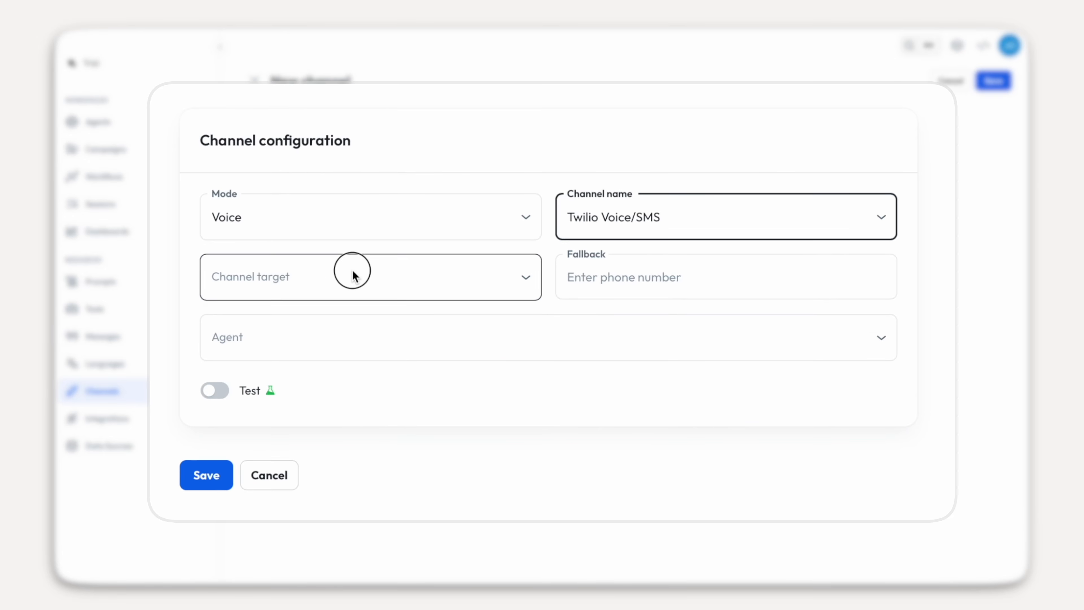
{"action": "left_click", "coordinate": [353, 272]}
{"action": "left_click", "coordinate": [273, 318]}
{"action": "left_click", "coordinate": [384, 337]}
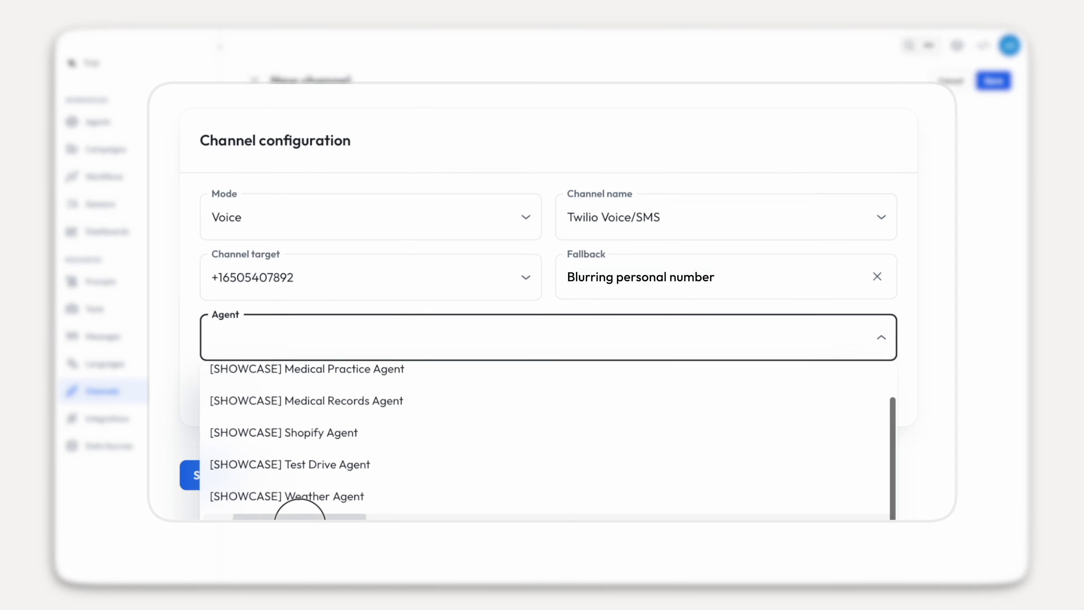
{"action": "left_click", "coordinate": [290, 463]}
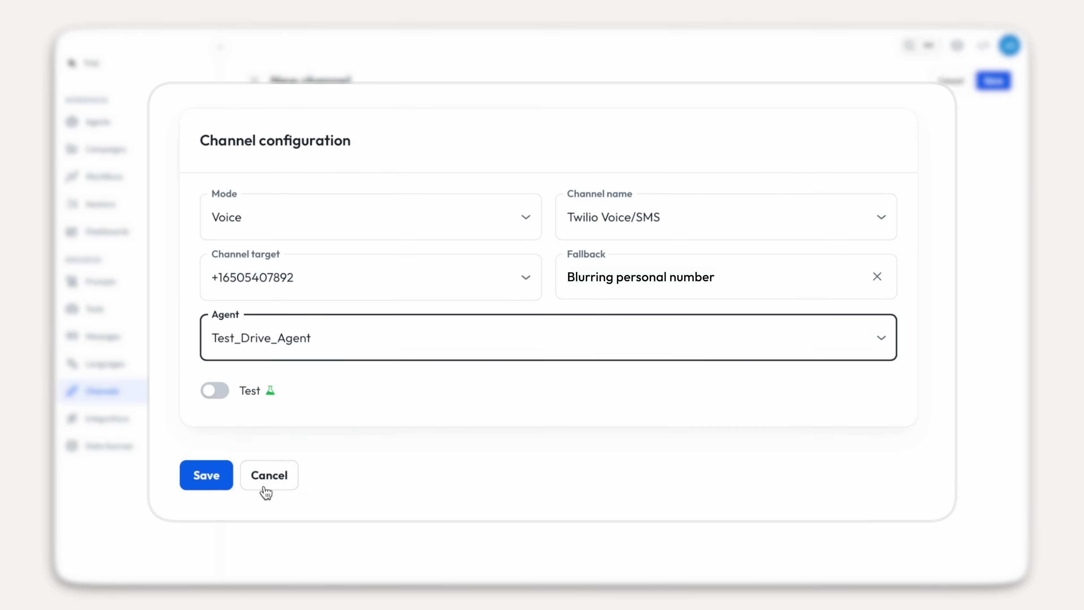
{"action": "left_click", "coordinate": [211, 479]}
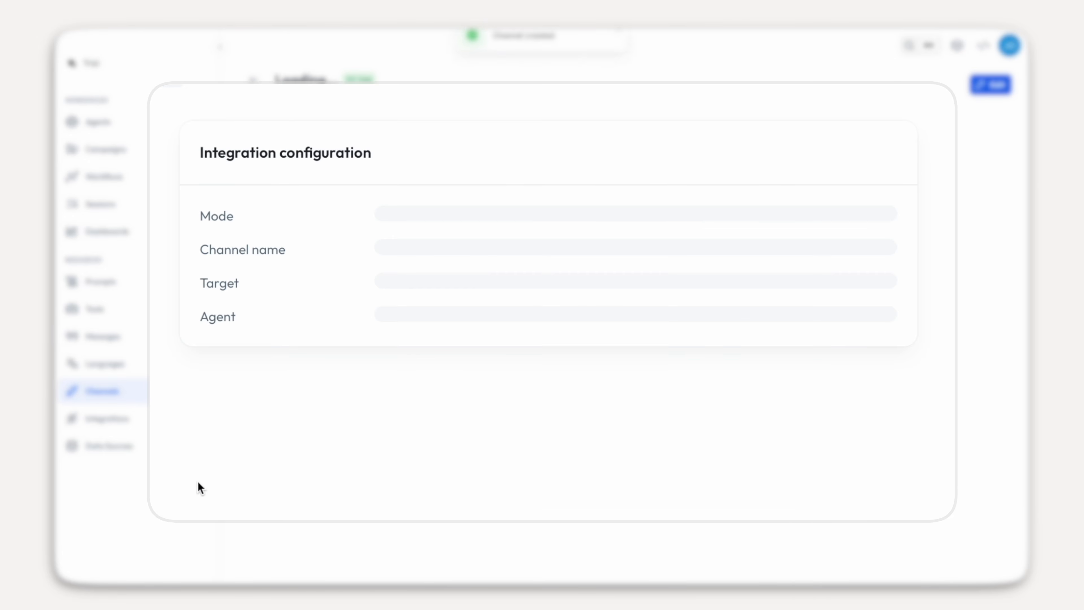
{"action": "left_click", "coordinate": [126, 150]}
{"action": "left_click", "coordinate": [125, 150]}
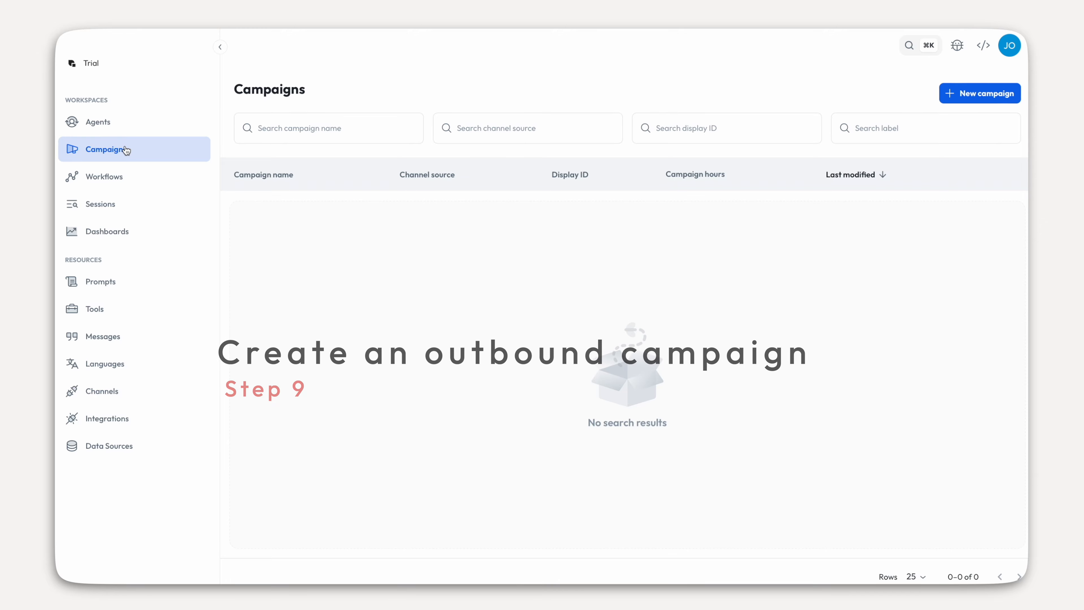
- Start a campaign named test_drive_campaign using the Test_Drive_Agent phone line as source
{"action": "left_click", "coordinate": [967, 102]}
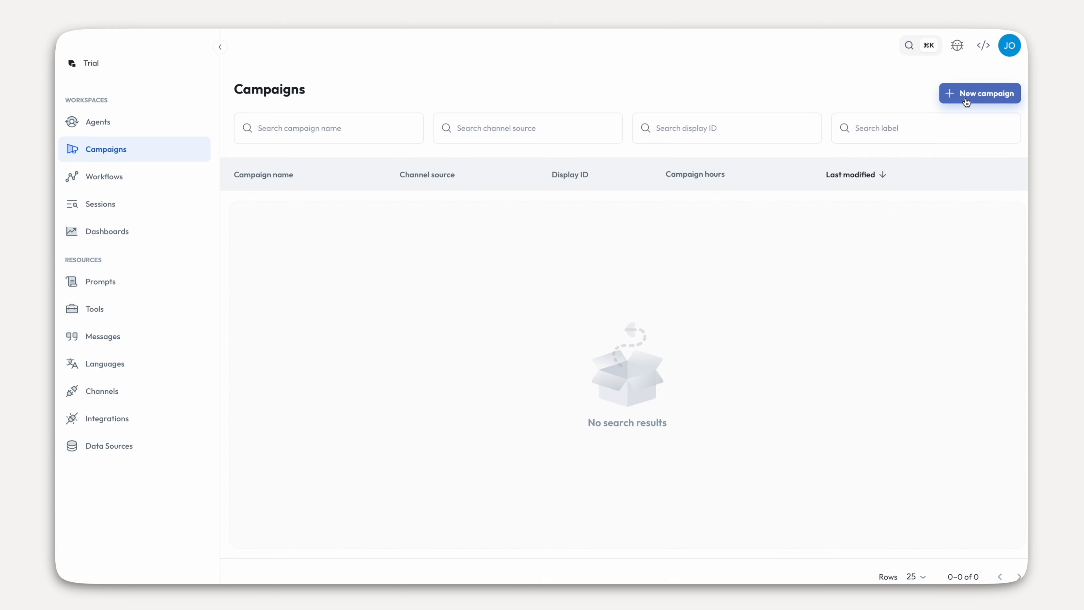
{"action": "left_click", "coordinate": [425, 179]}
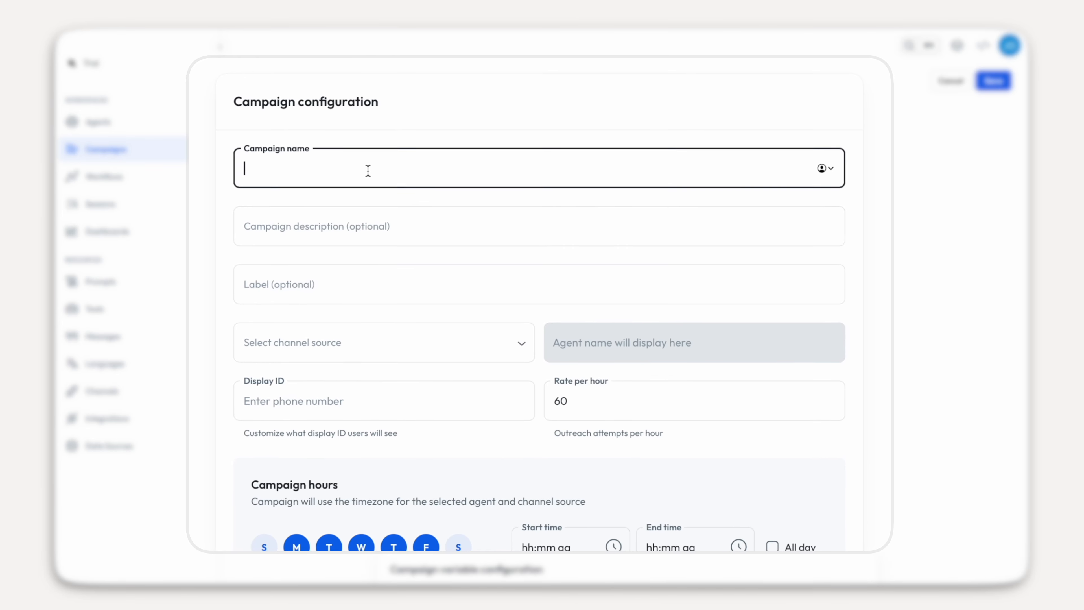
{"action": "type", "text": "test_"}
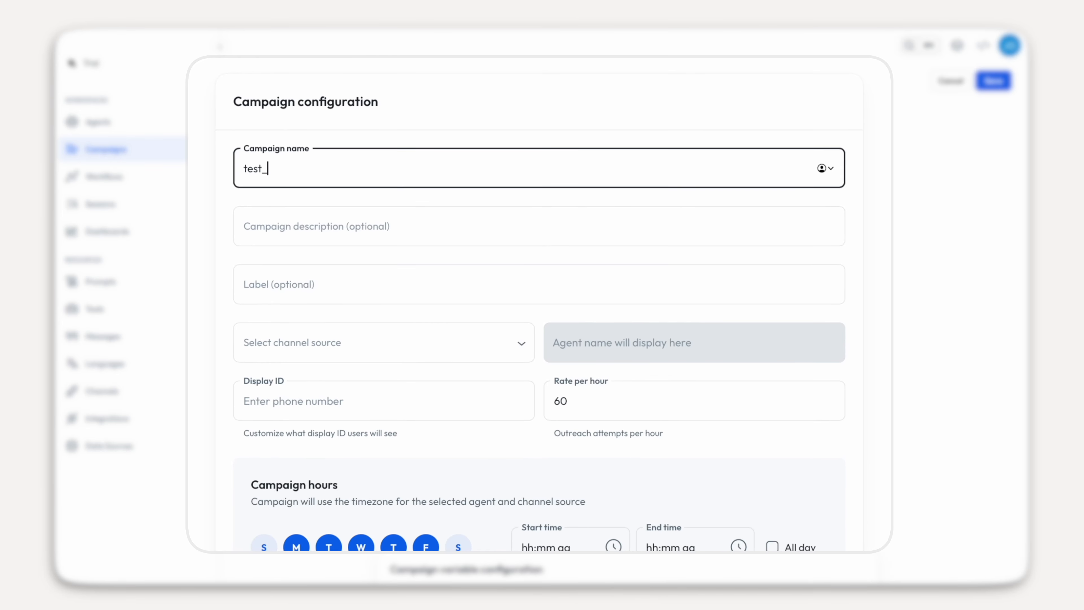
{"action": "type", "text": "drive_campaign"}
{"action": "left_click", "coordinate": [311, 342]}
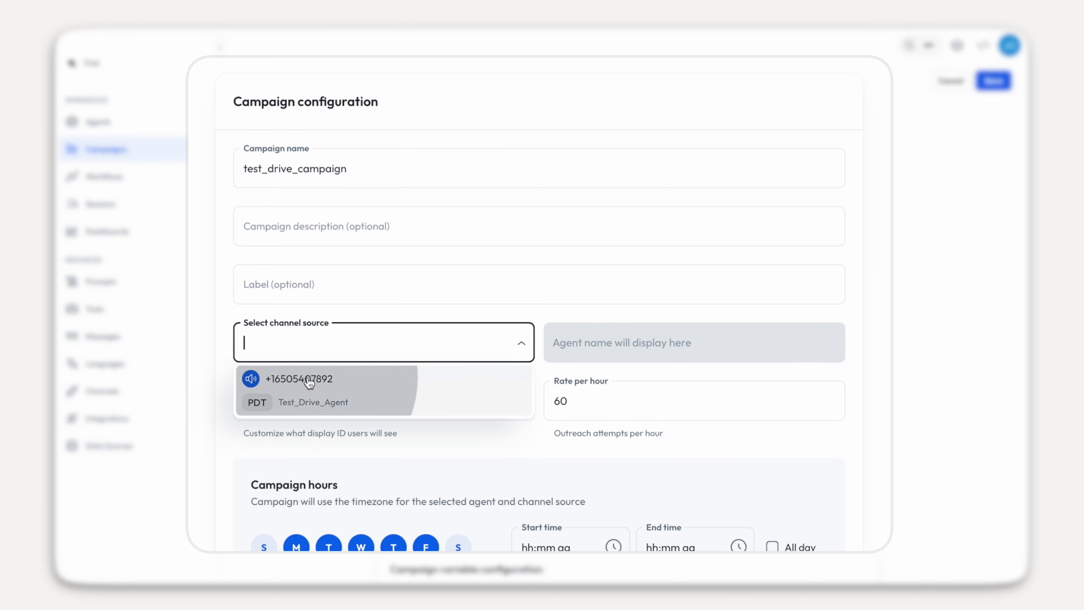
{"action": "left_click", "coordinate": [310, 382]}
- Schedule it for every day, including Sunday and Saturday, running all day, and save
{"action": "left_click", "coordinate": [310, 400]}
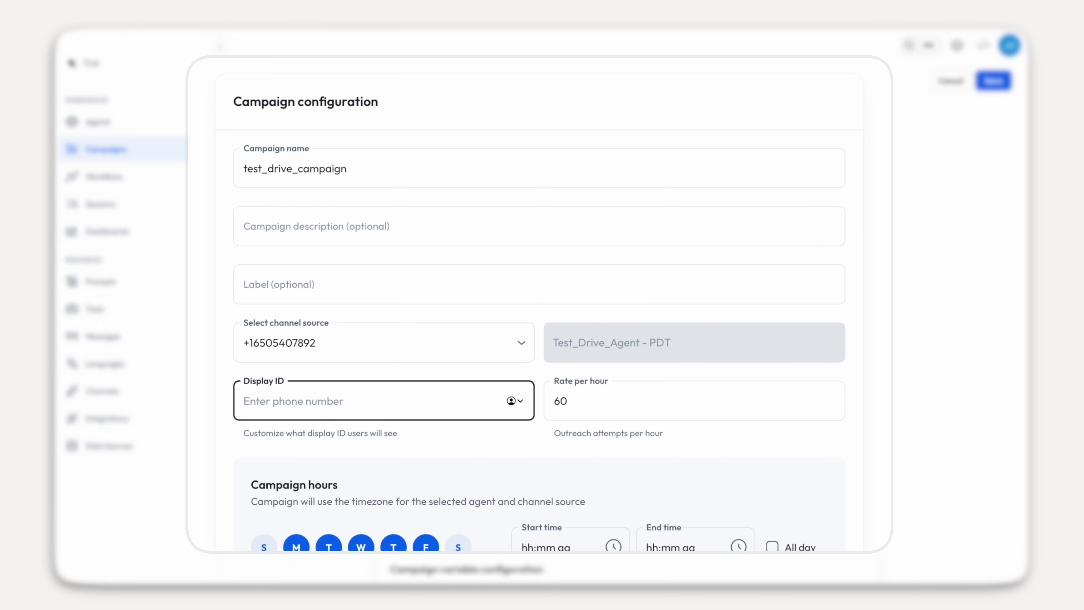
{"action": "scroll", "coordinate": [265, 375], "scroll_direction": "down", "scroll_amount": 4}
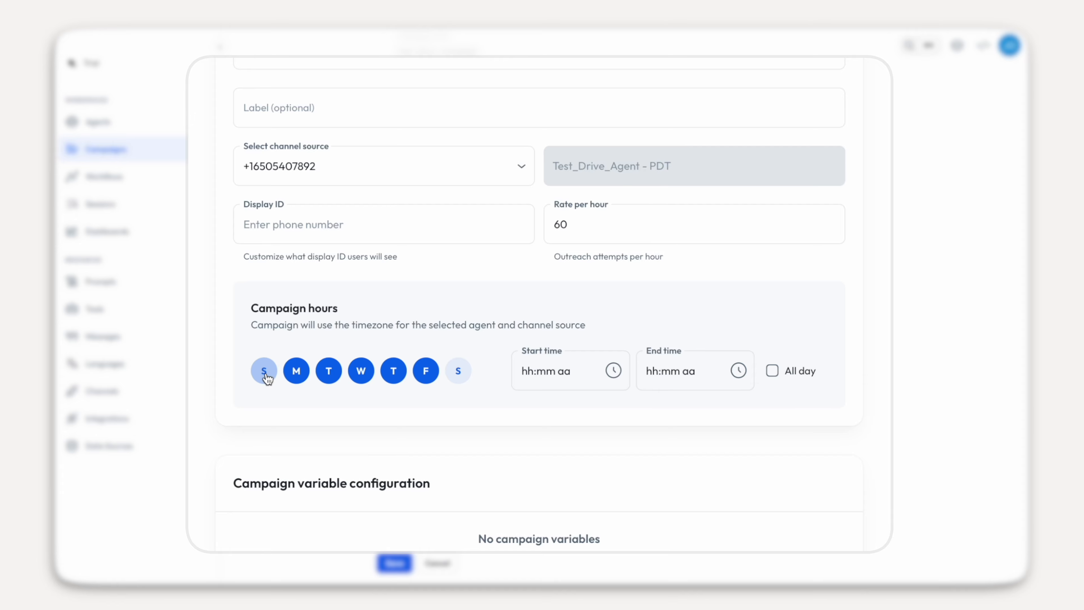
{"action": "left_click", "coordinate": [265, 374]}
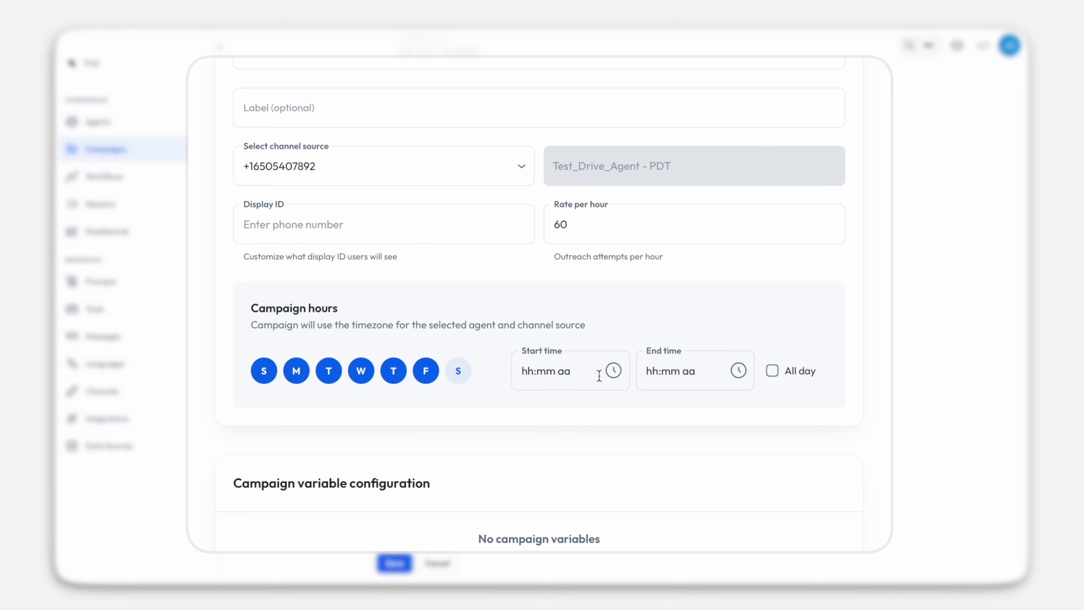
{"action": "left_click", "coordinate": [458, 383]}
{"action": "left_click", "coordinate": [771, 370]}
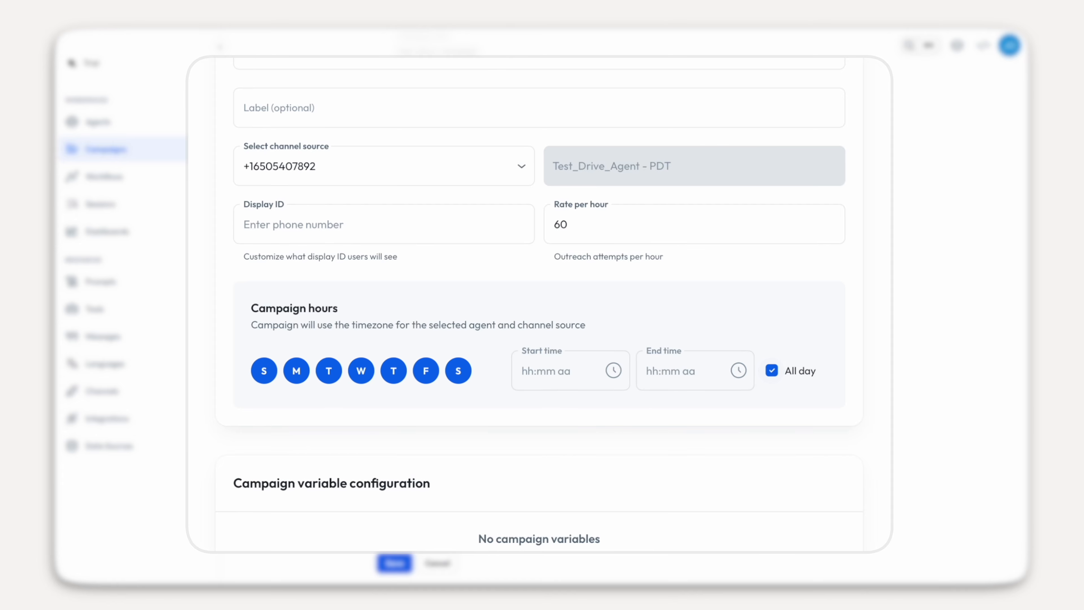
{"action": "left_click", "coordinate": [394, 564]}
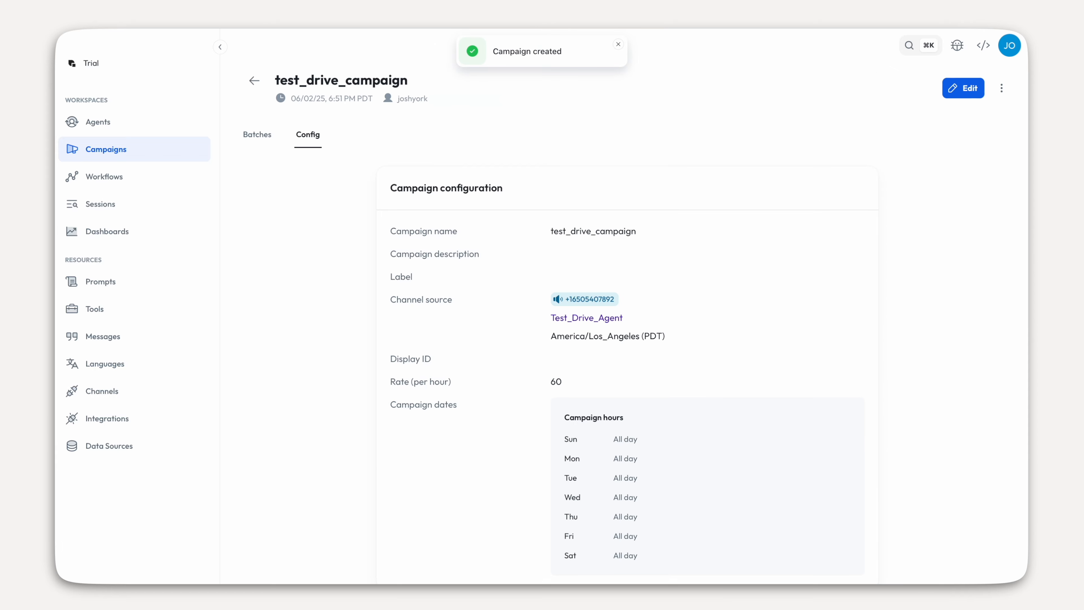
{"action": "left_click", "coordinate": [266, 140]}
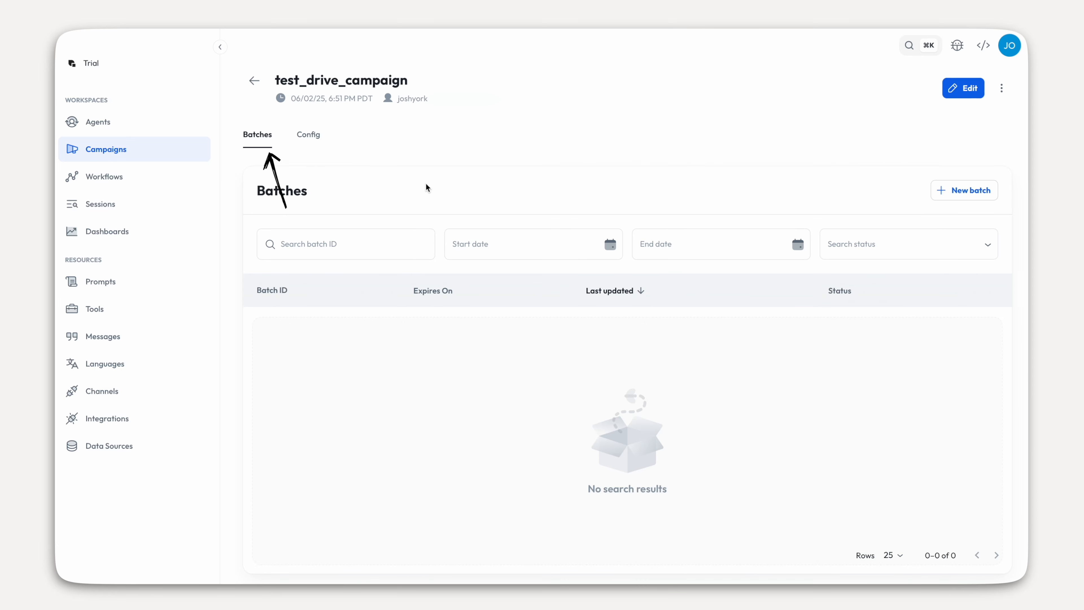
- Create an auto-run batch for test_drive_campaign and download its CSV template
{"action": "left_click", "coordinate": [949, 187]}
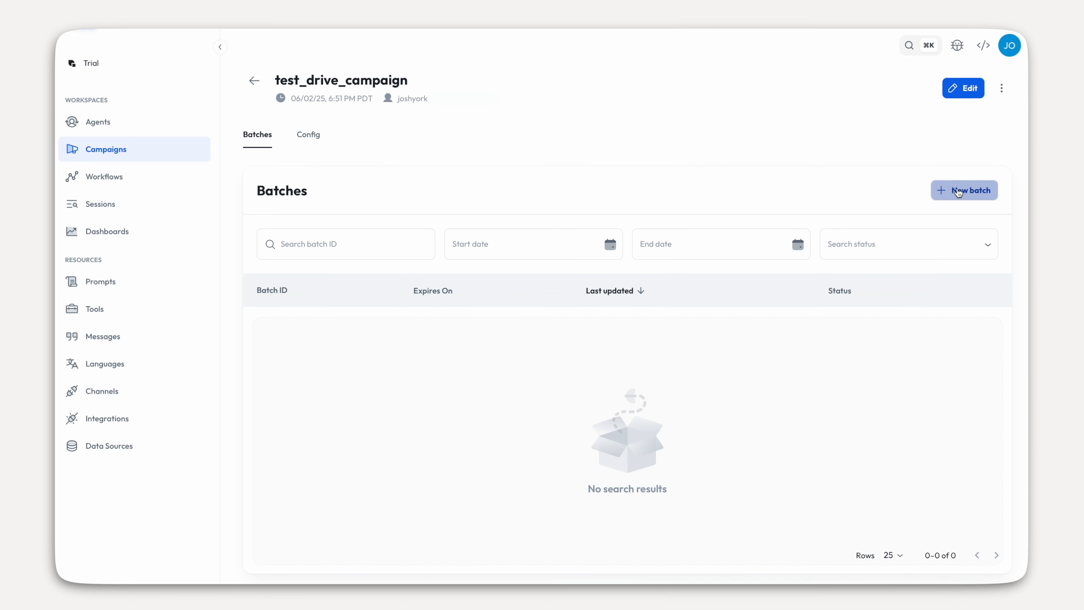
{"action": "left_click", "coordinate": [400, 224]}
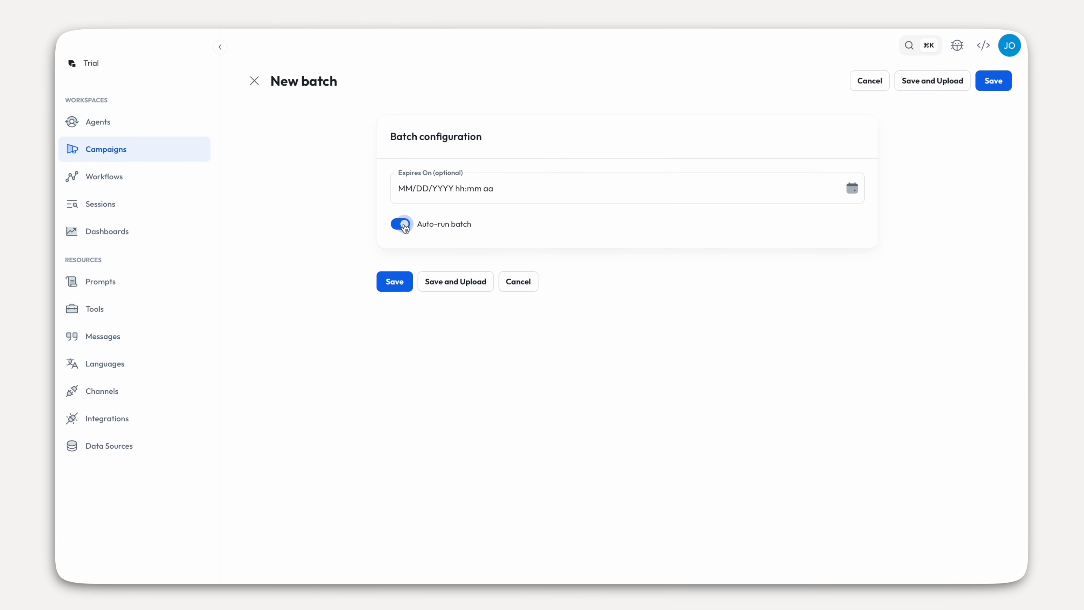
{"action": "left_click", "coordinate": [402, 280]}
{"action": "left_click", "coordinate": [444, 287]}
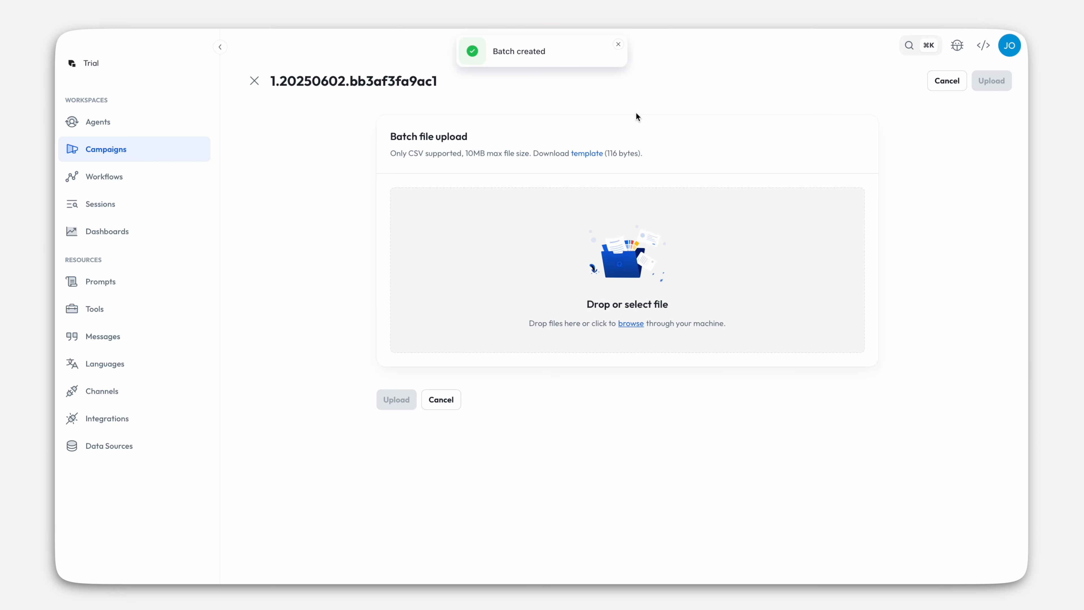
{"action": "left_click", "coordinate": [585, 154]}
{"action": "left_click", "coordinate": [647, 327]}
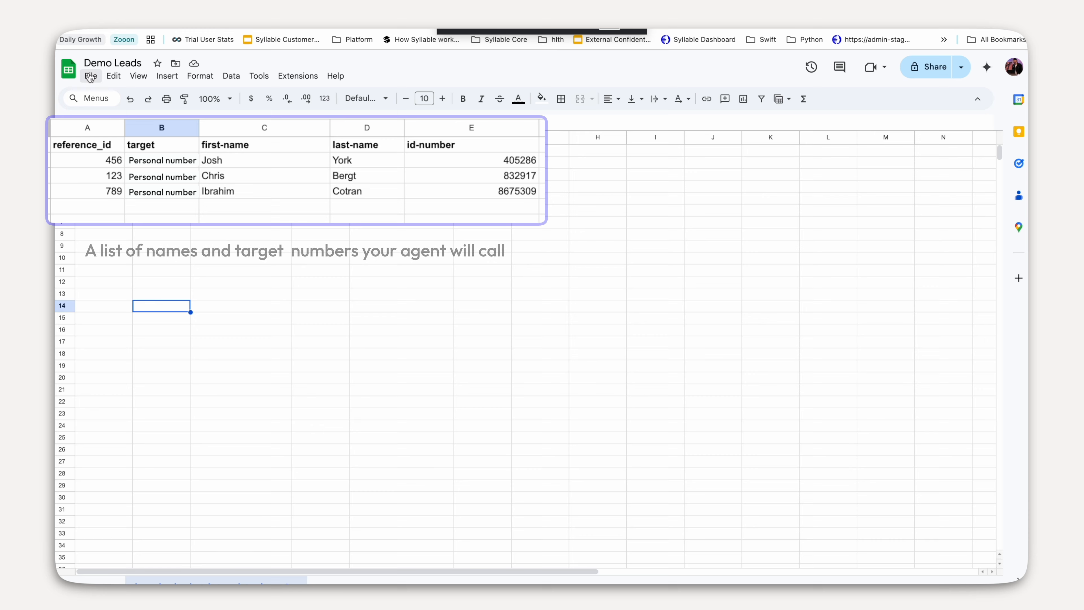
- Show the File > Download export formats for the Demo Leads sheet
{"action": "left_click", "coordinate": [90, 76]}
{"action": "mouse_move", "coordinate": [163, 212]}
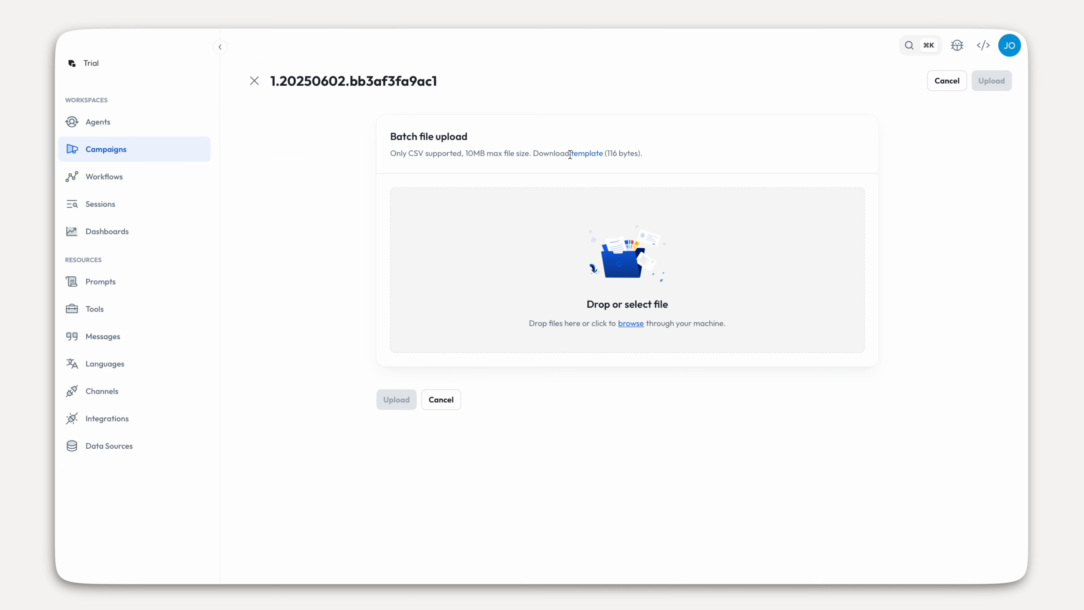
- Export Demo Leads as CSV and upload demo_leads - batch_template_demo-9.csv into the batch
{"action": "left_click", "coordinate": [631, 324]}
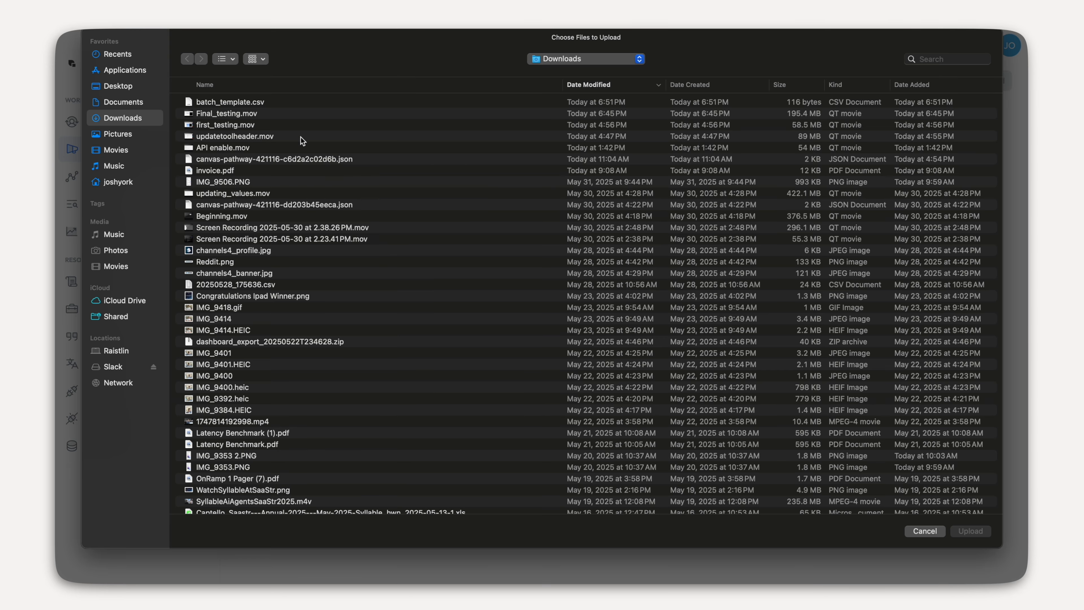
{"action": "left_click", "coordinate": [339, 105]}
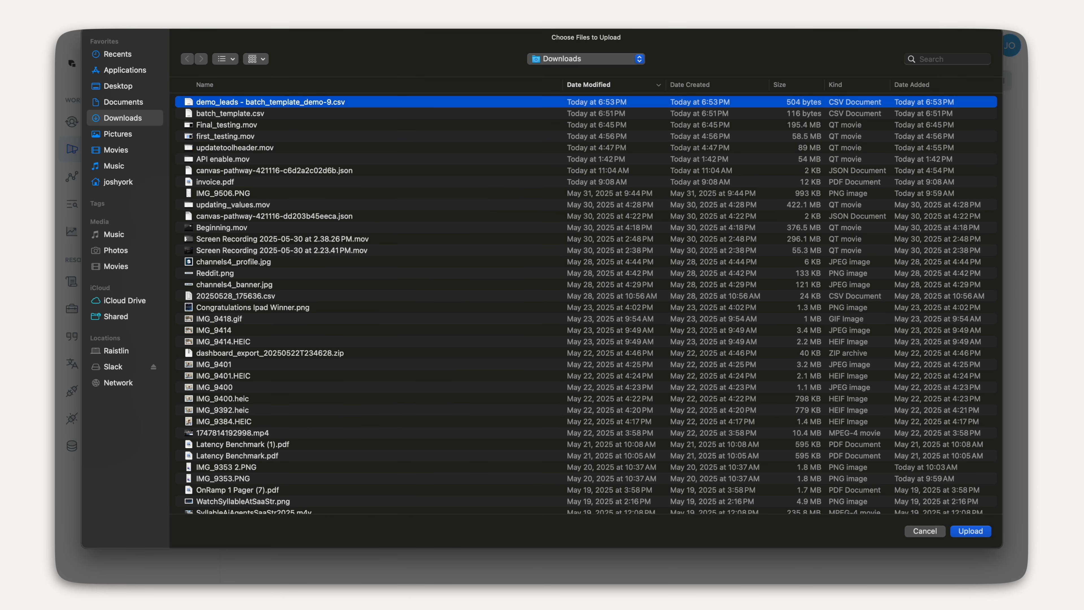
{"action": "left_click", "coordinate": [970, 531]}
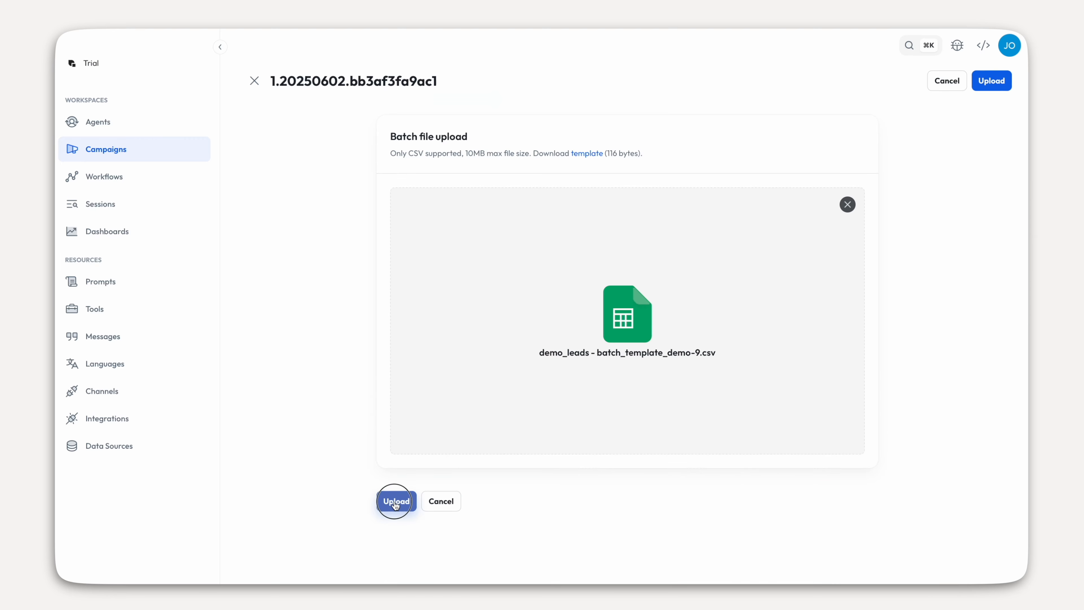
{"action": "left_click", "coordinate": [395, 504]}
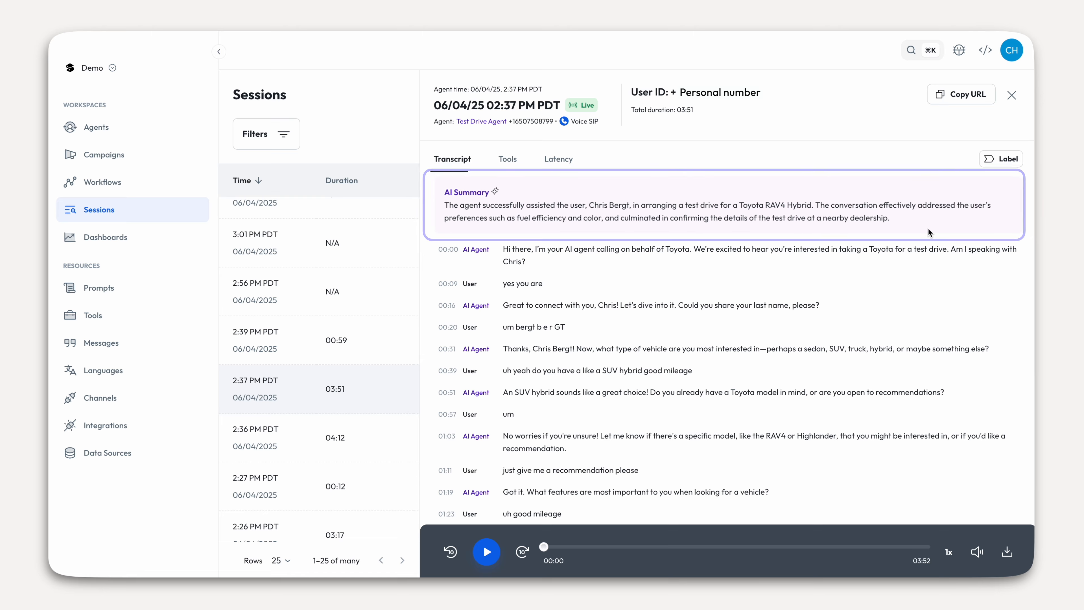
- Read the 03:51 call's transcript, tool calls and latency breakdown, closing the rating form unsaved
{"action": "scroll", "coordinate": [842, 303], "scroll_direction": "down", "scroll_amount": 2}
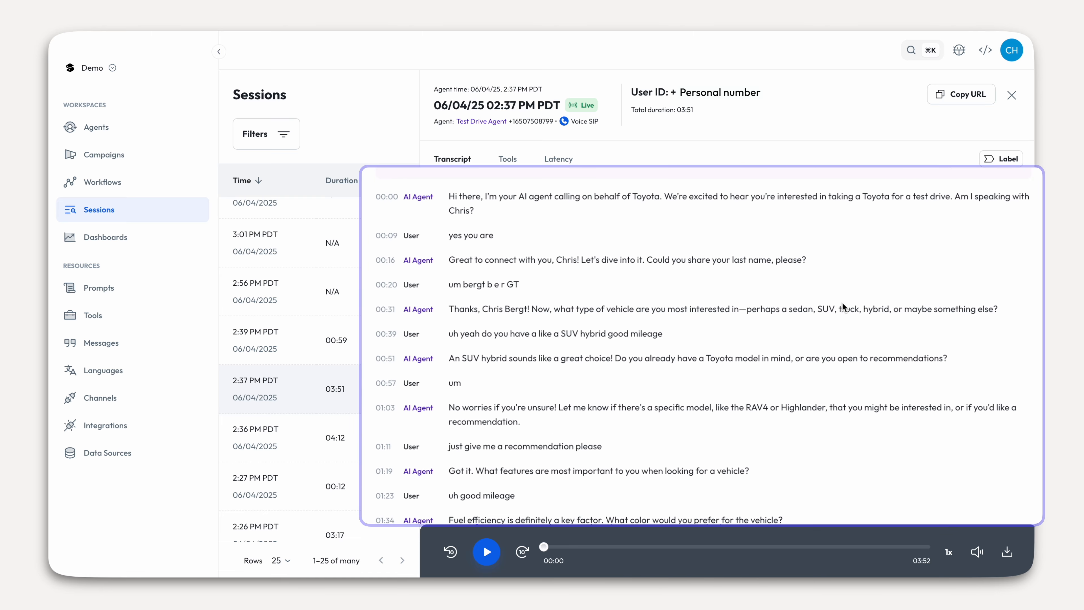
{"action": "scroll", "coordinate": [841, 302], "scroll_direction": "down", "scroll_amount": 2}
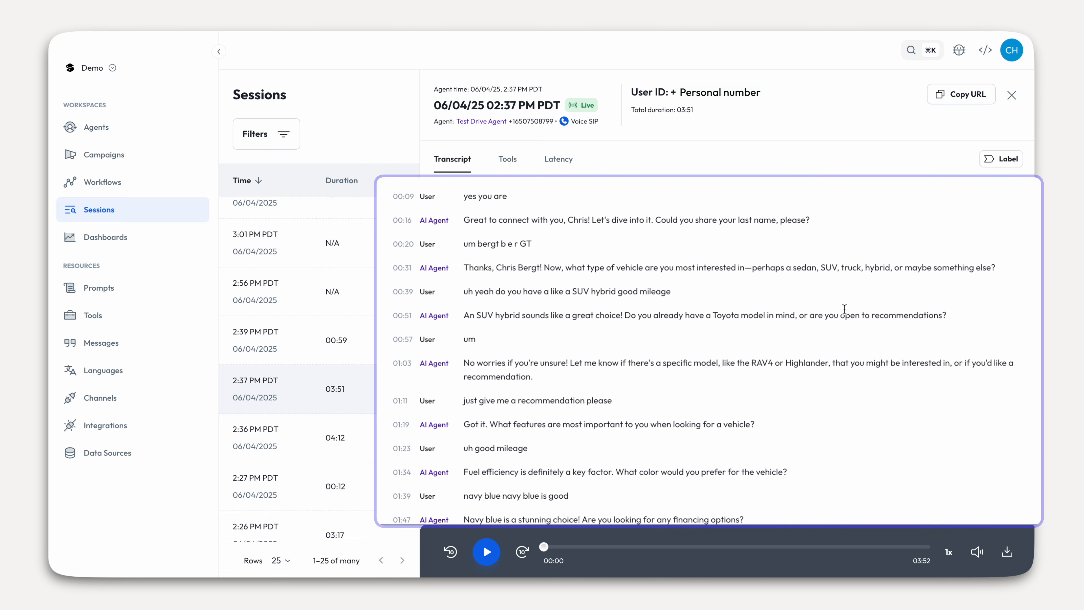
{"action": "scroll", "coordinate": [851, 328], "scroll_direction": "down", "scroll_amount": 2}
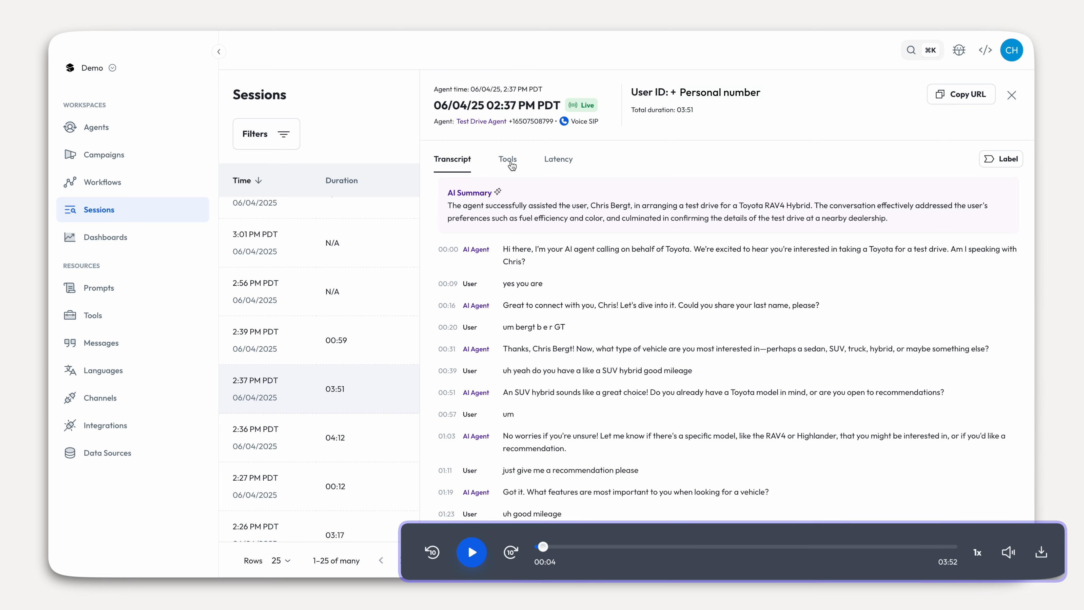
{"action": "left_click", "coordinate": [508, 161]}
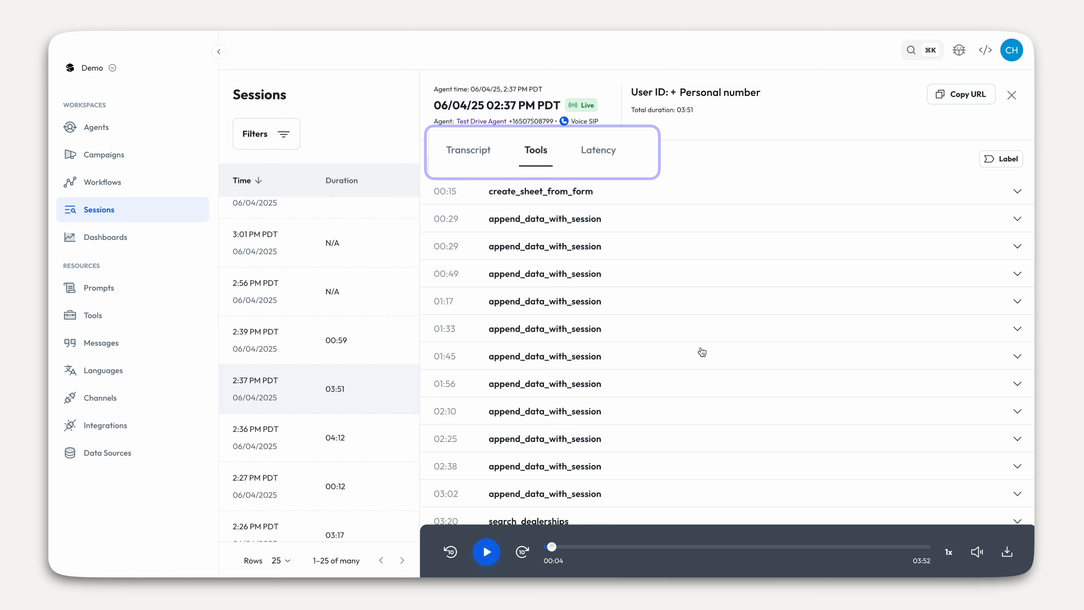
{"action": "left_click", "coordinate": [603, 160]}
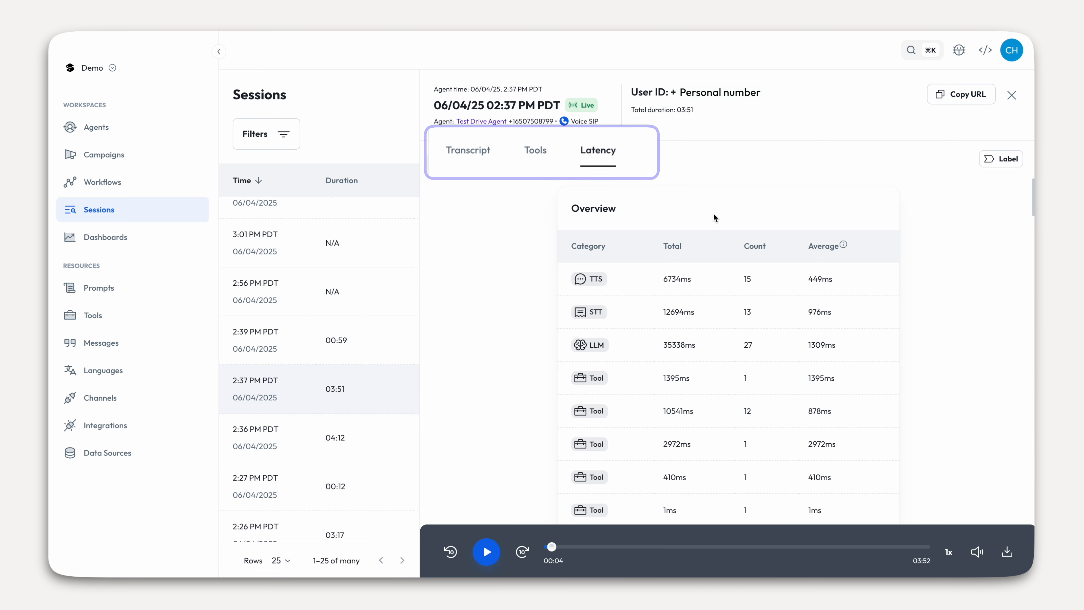
{"action": "left_click", "coordinate": [1001, 158]}
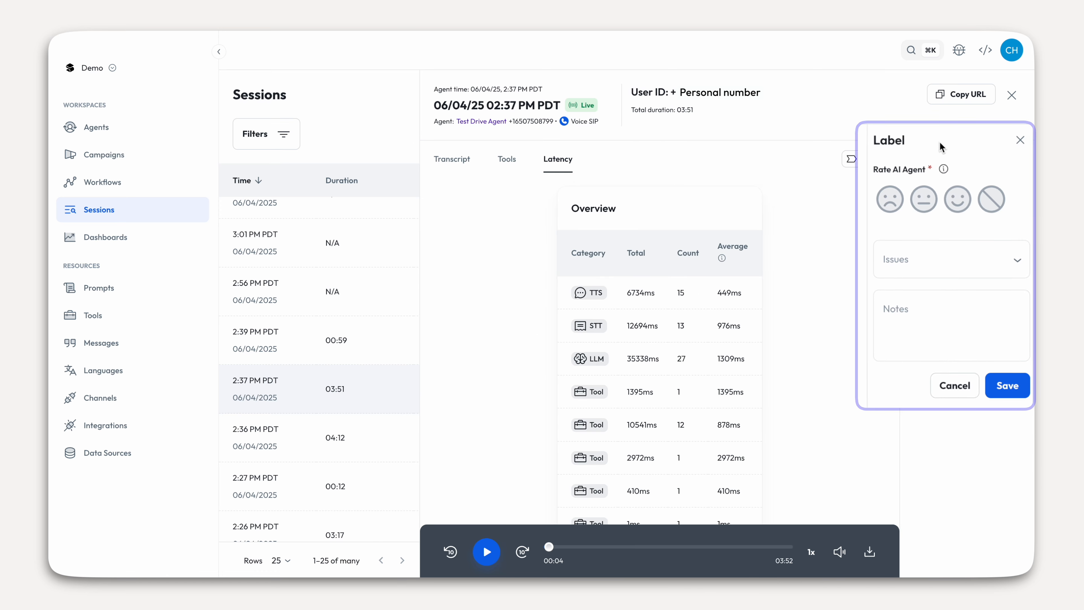
{"action": "left_click", "coordinate": [1020, 143]}
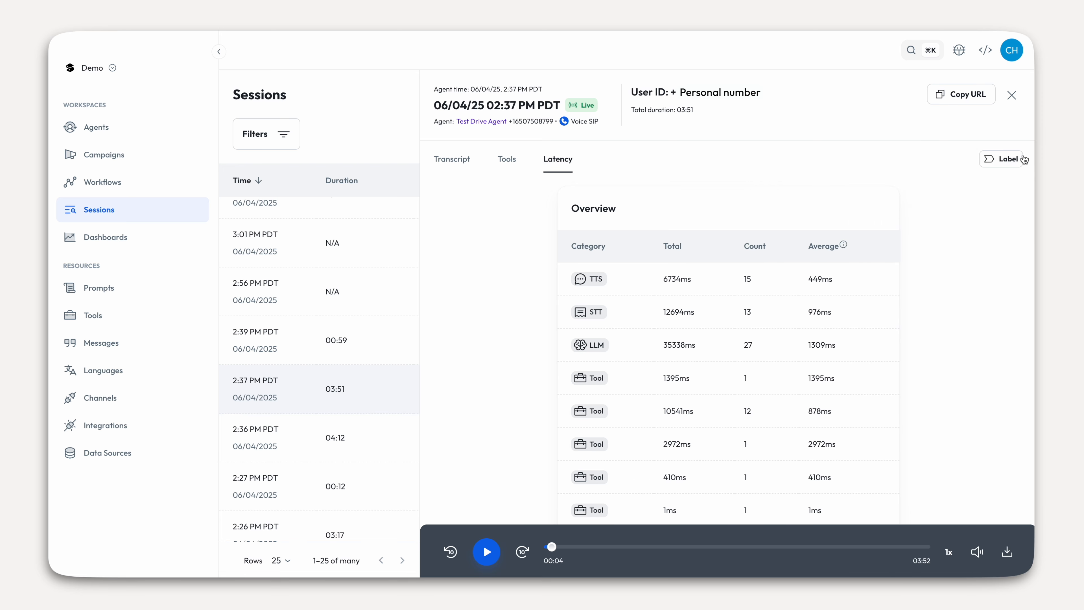